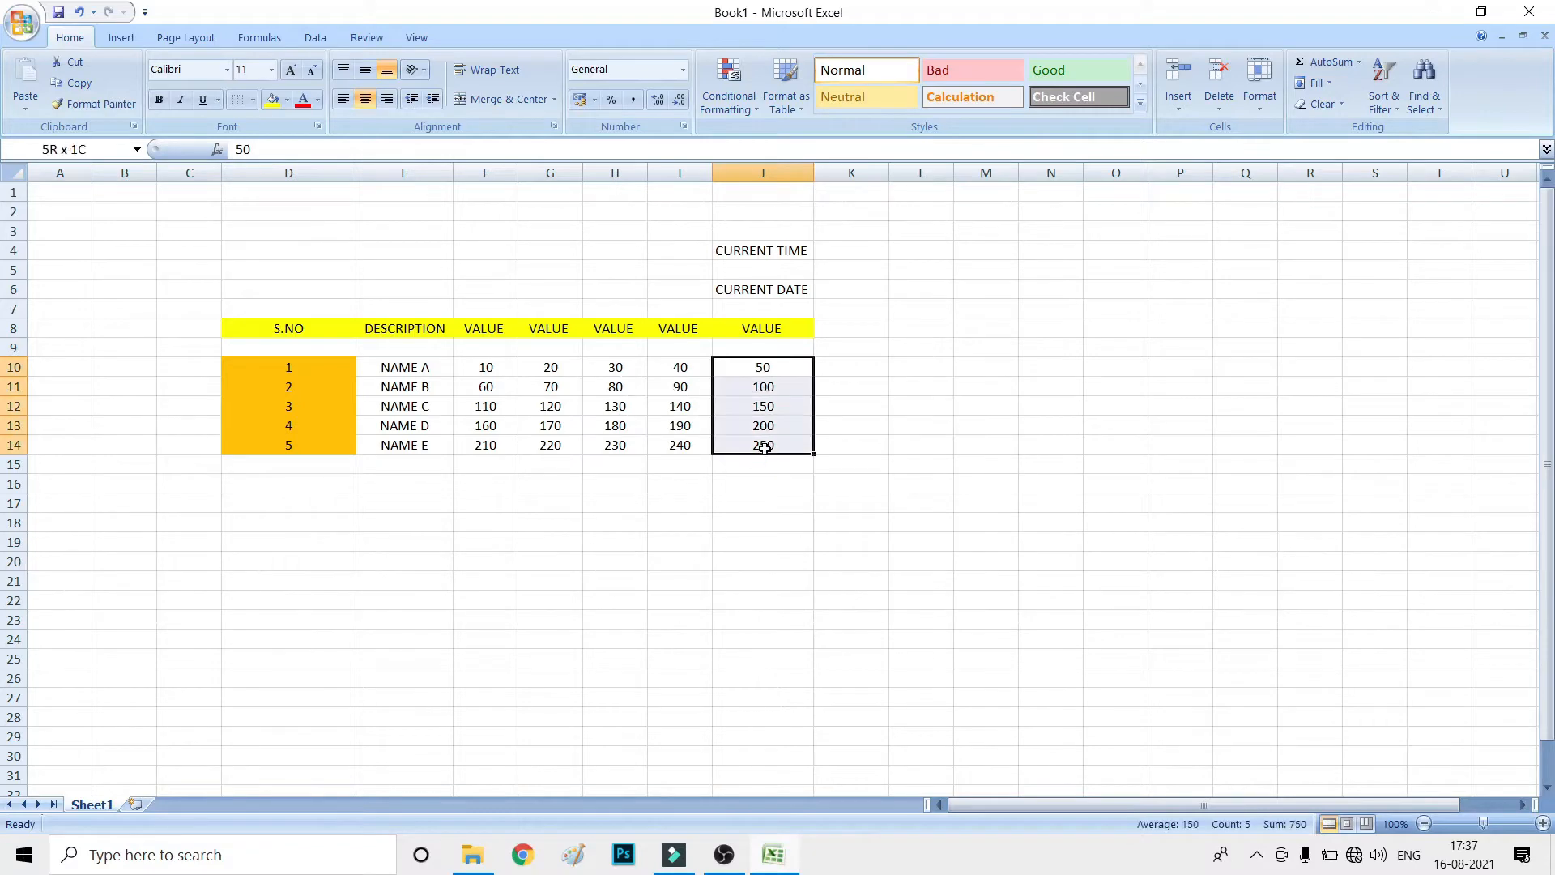
- Sum the last VALUE column in cell J16 with AutoSum over J10:J15
click(796, 506)
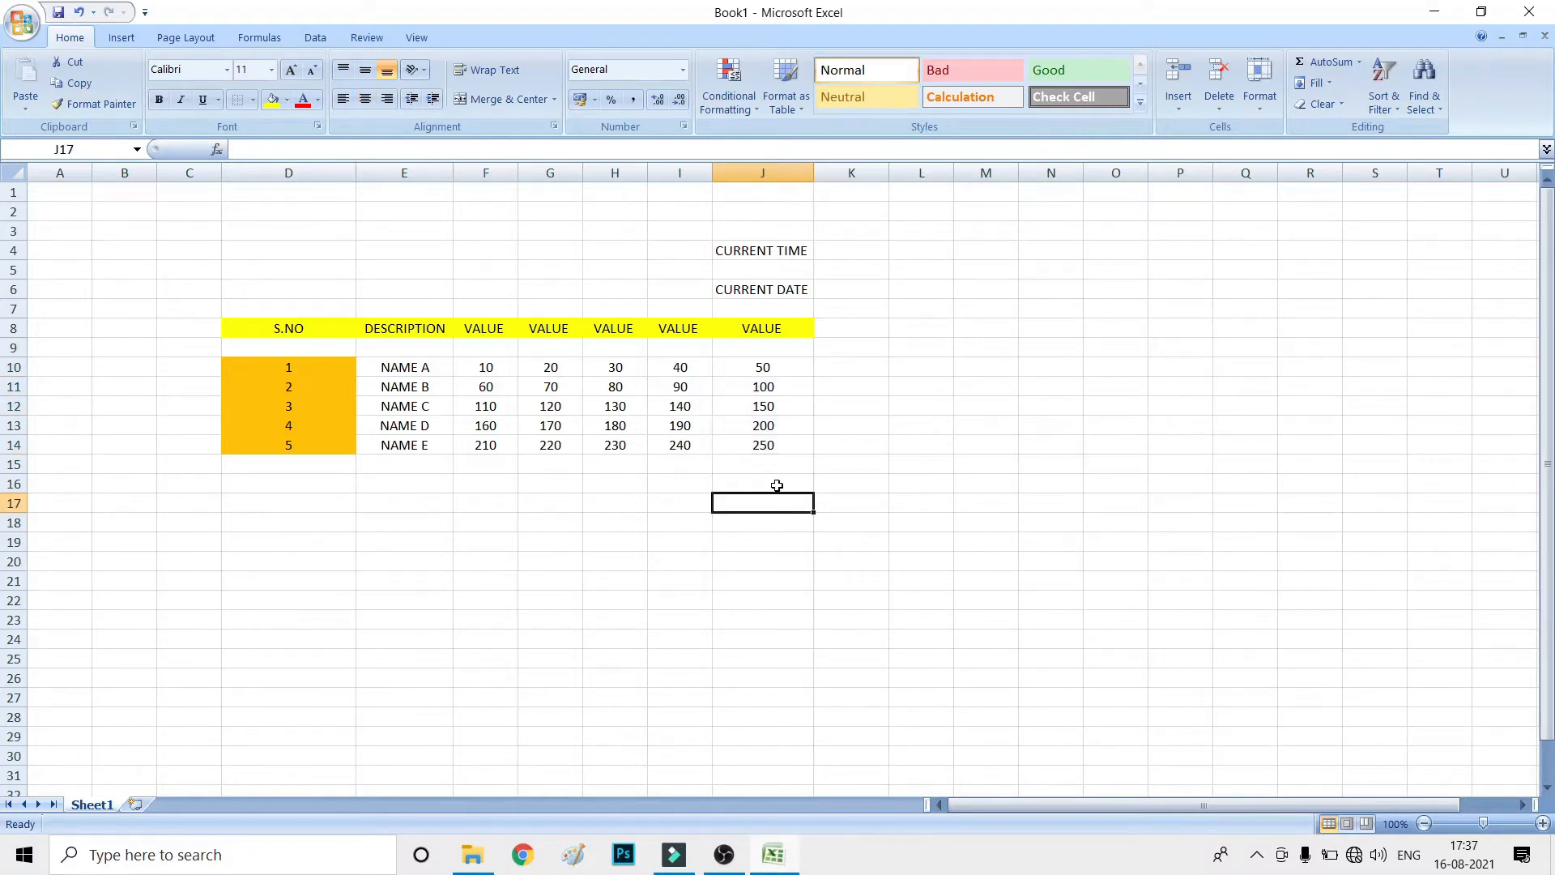
click(777, 485)
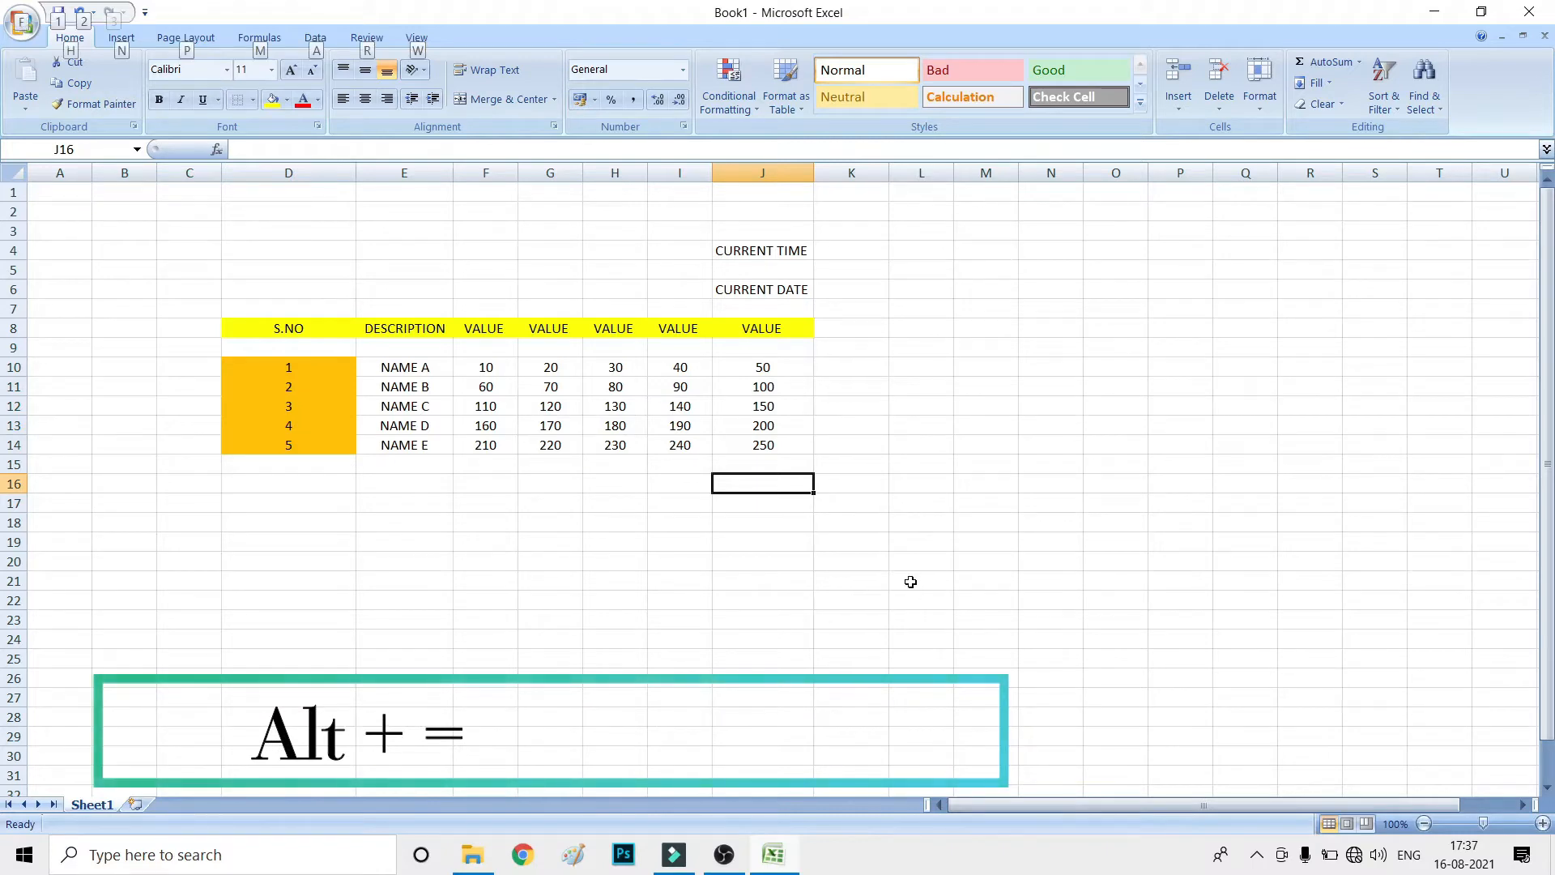
key(alt+equal)
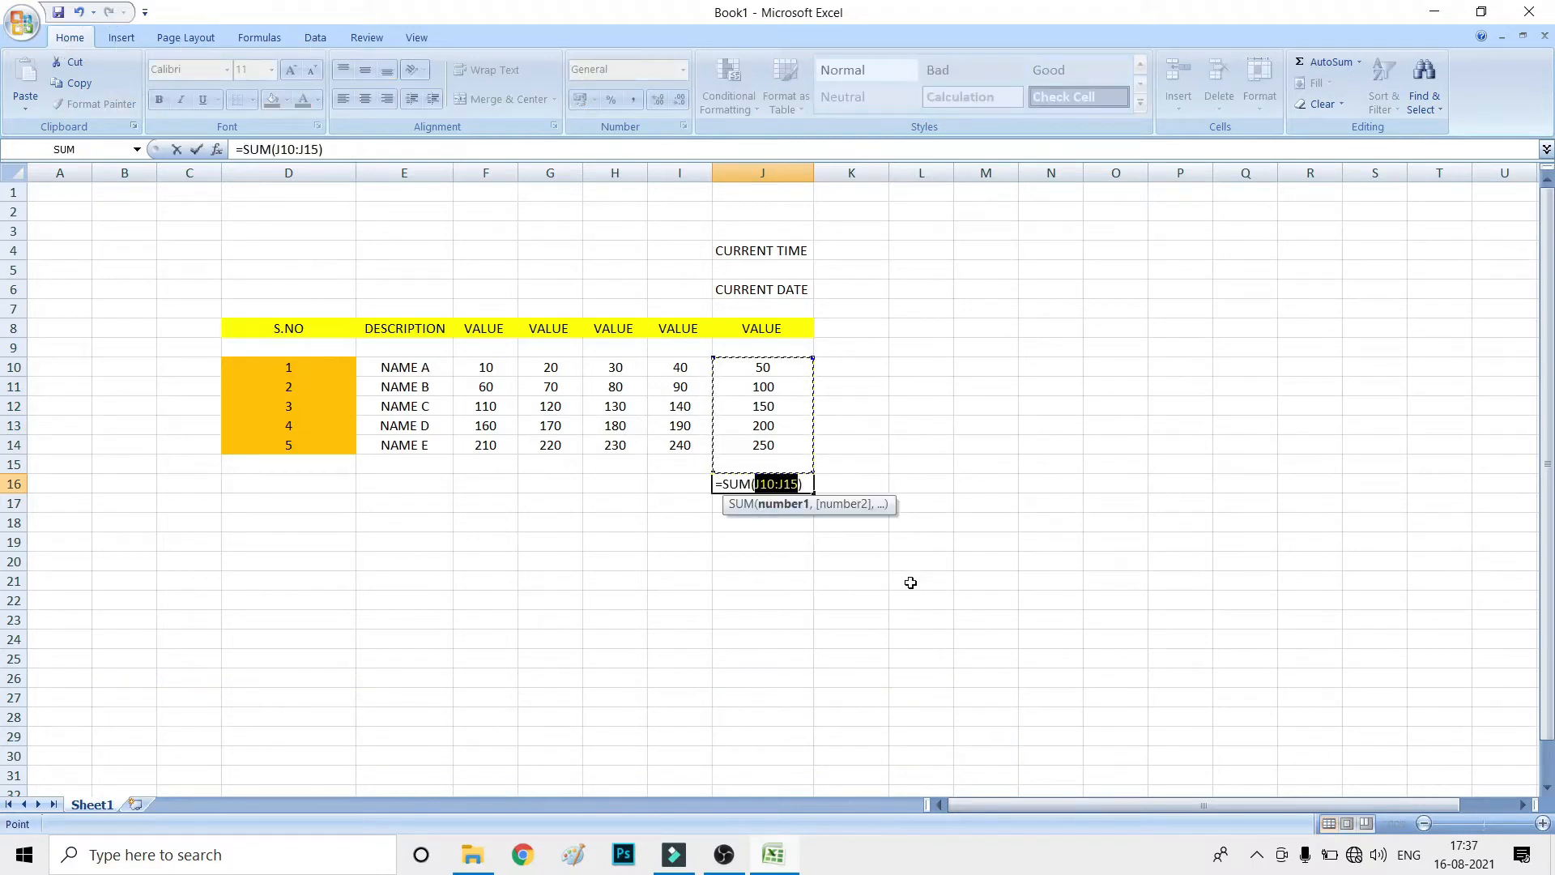
key(Return)
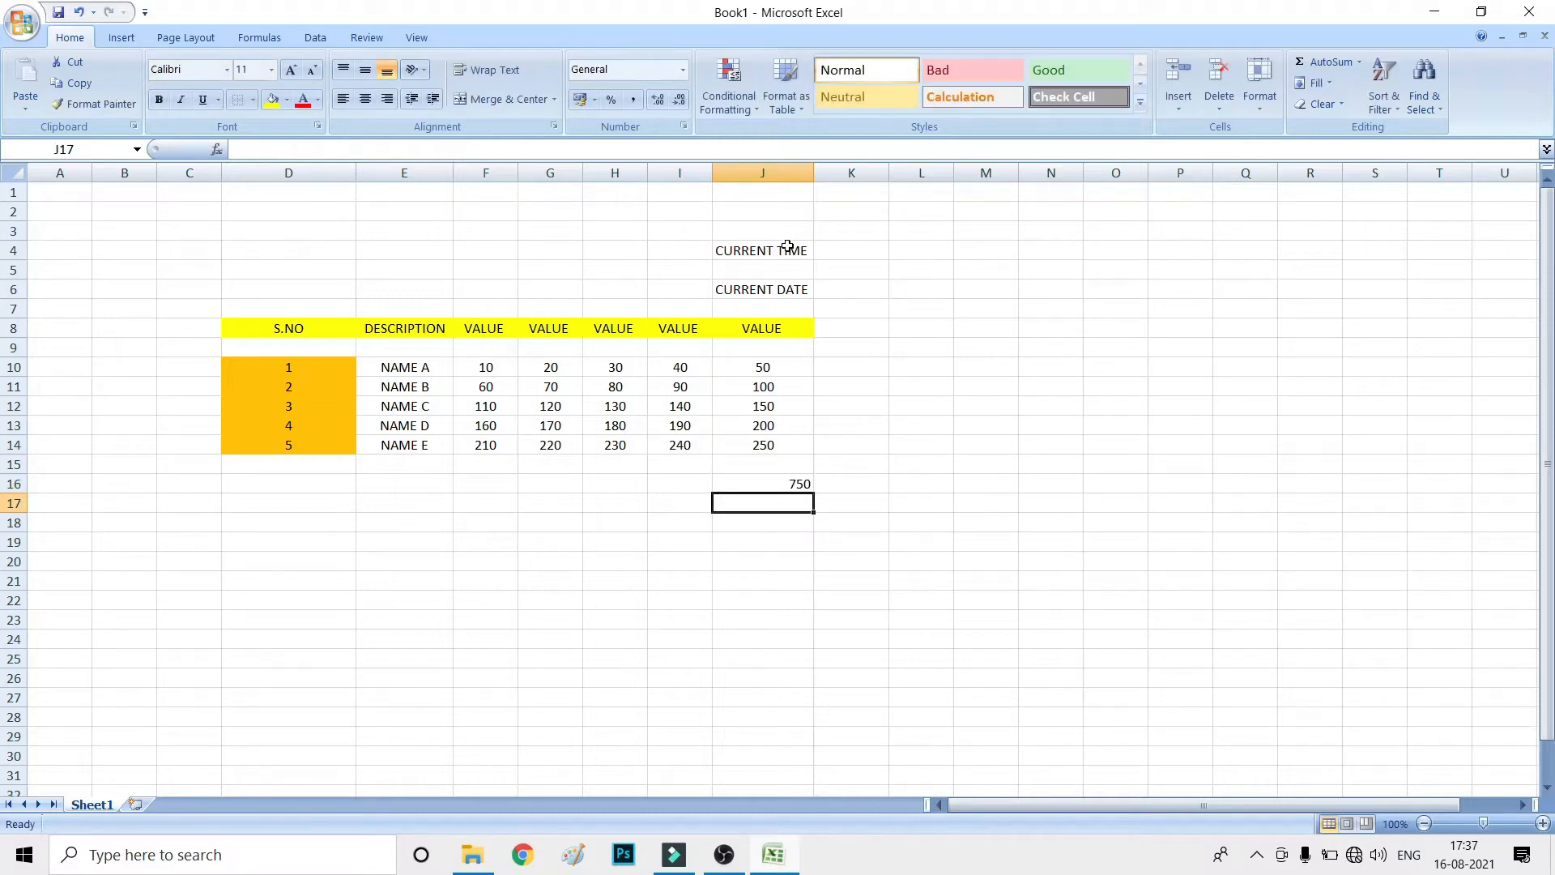
- Insert the current time in K4 and the current date in K6, beside their labels
click(834, 253)
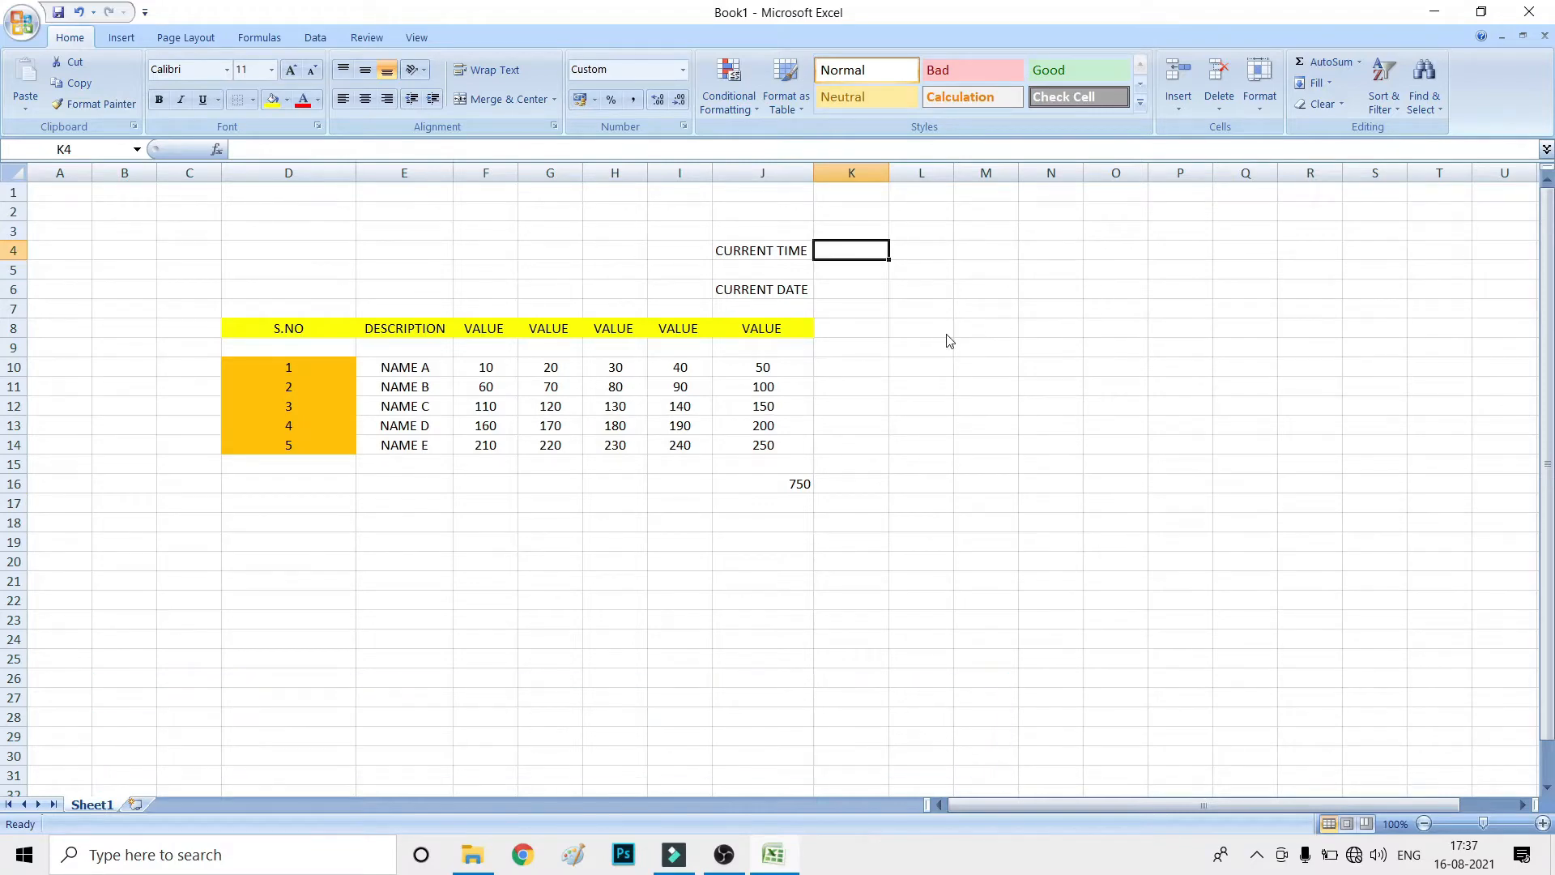
key(ctrl+shift+colon)
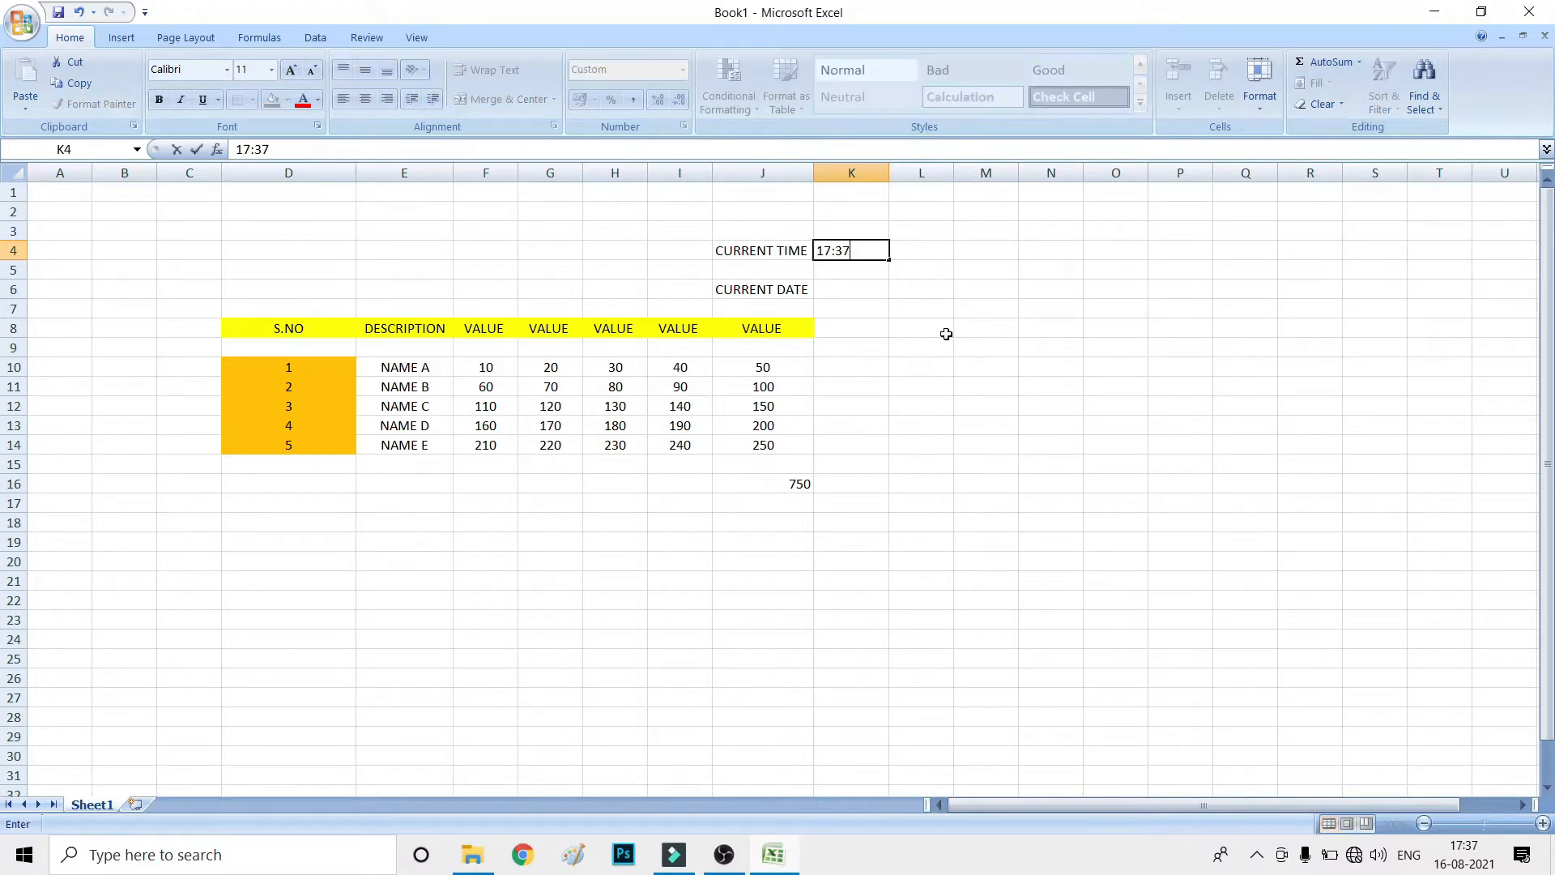
click(899, 346)
click(858, 291)
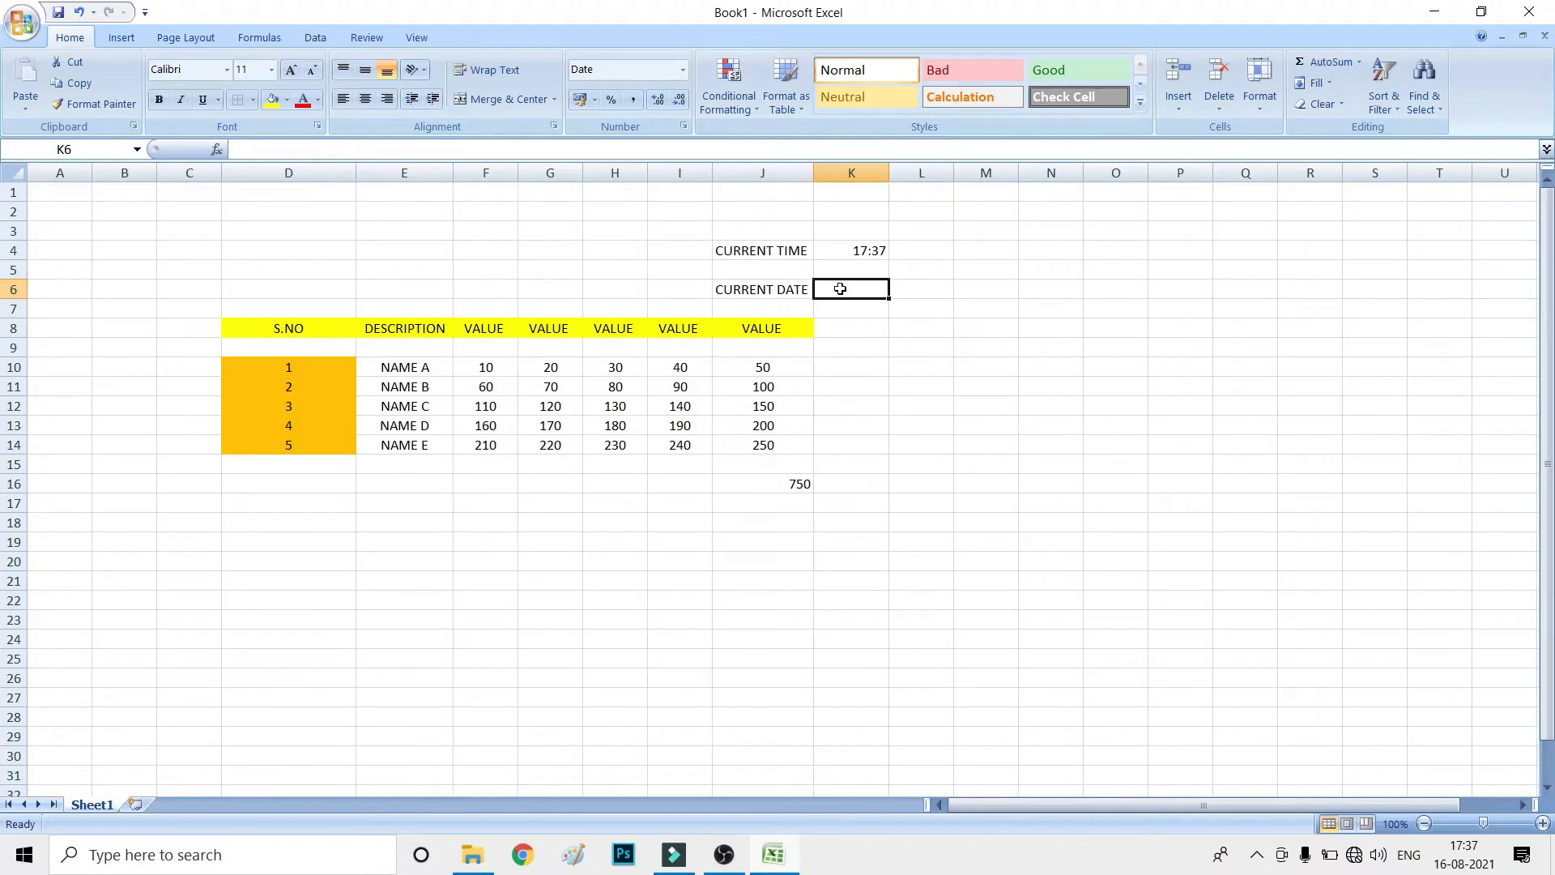
key(ctrl+semicolon)
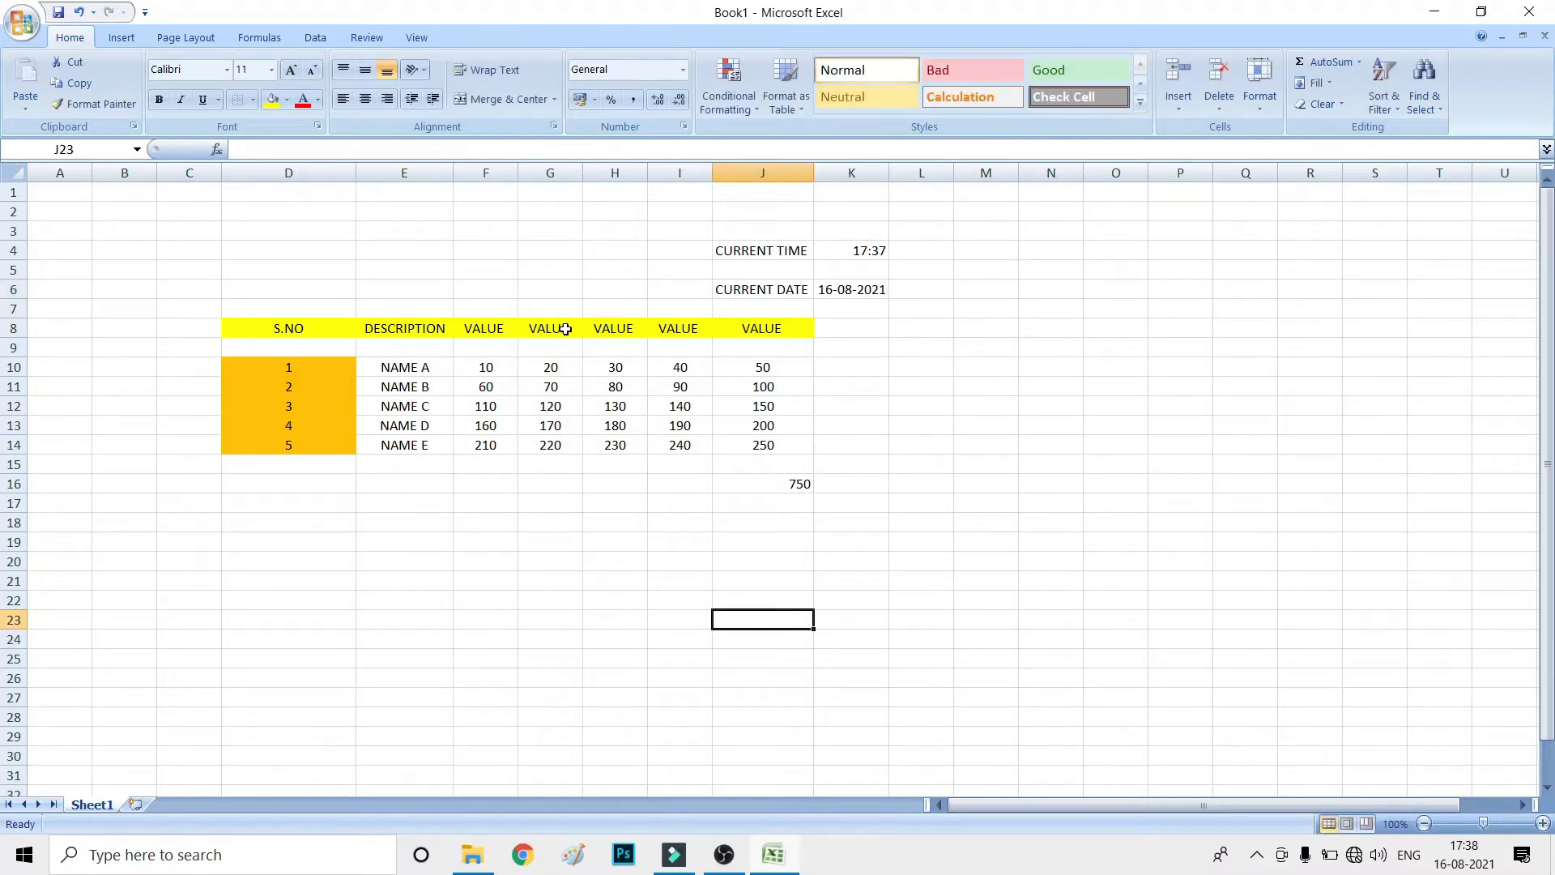
- Select the entire column G, starting from cell G11 in the NAME B row
click(556, 393)
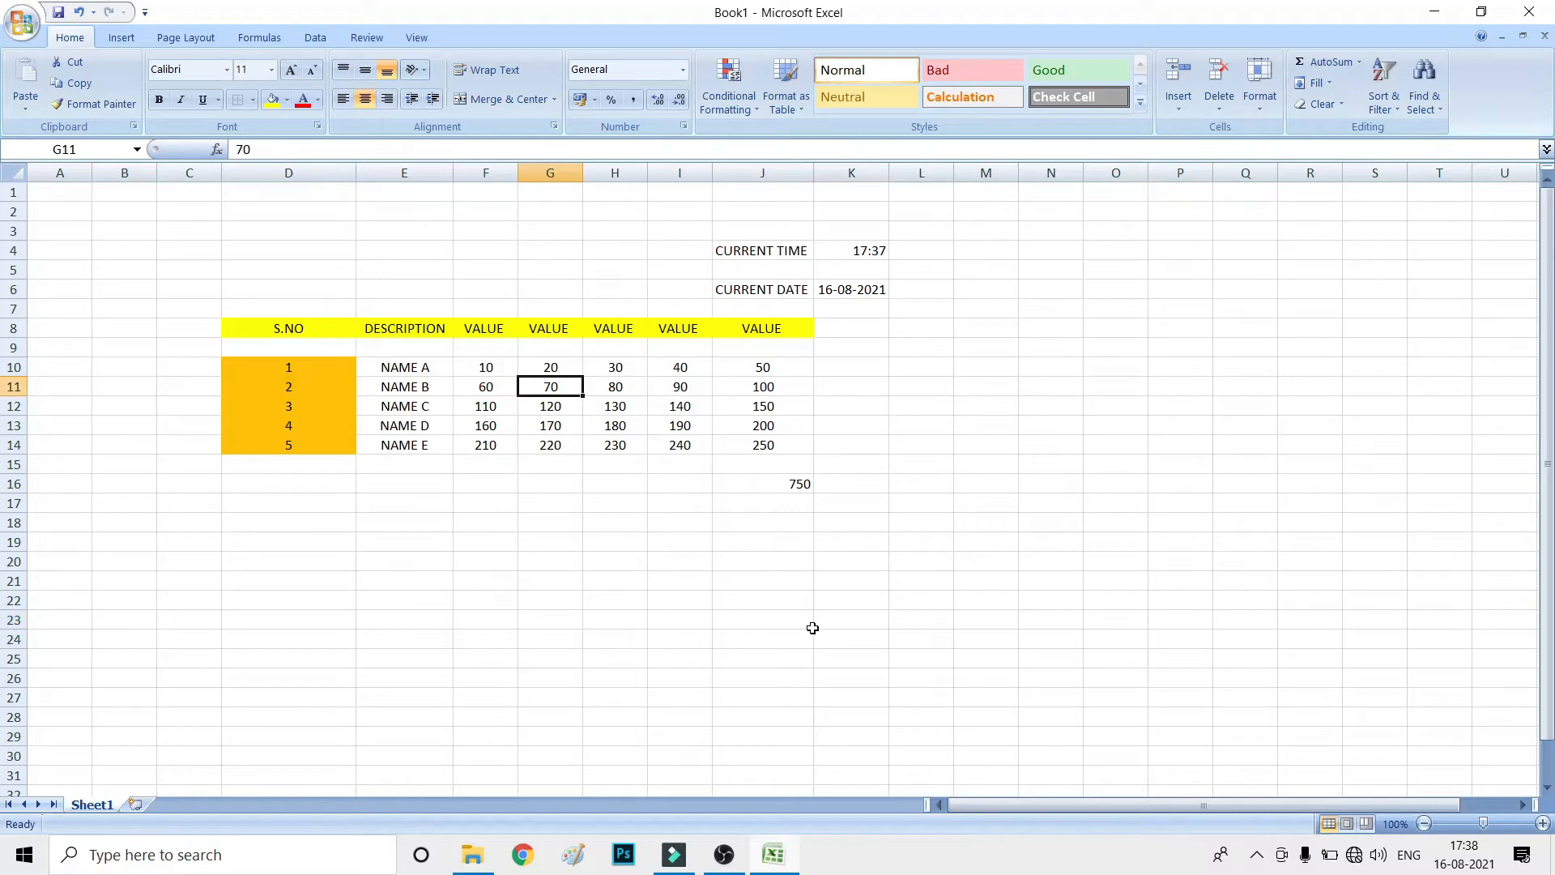
key(ctrl+space)
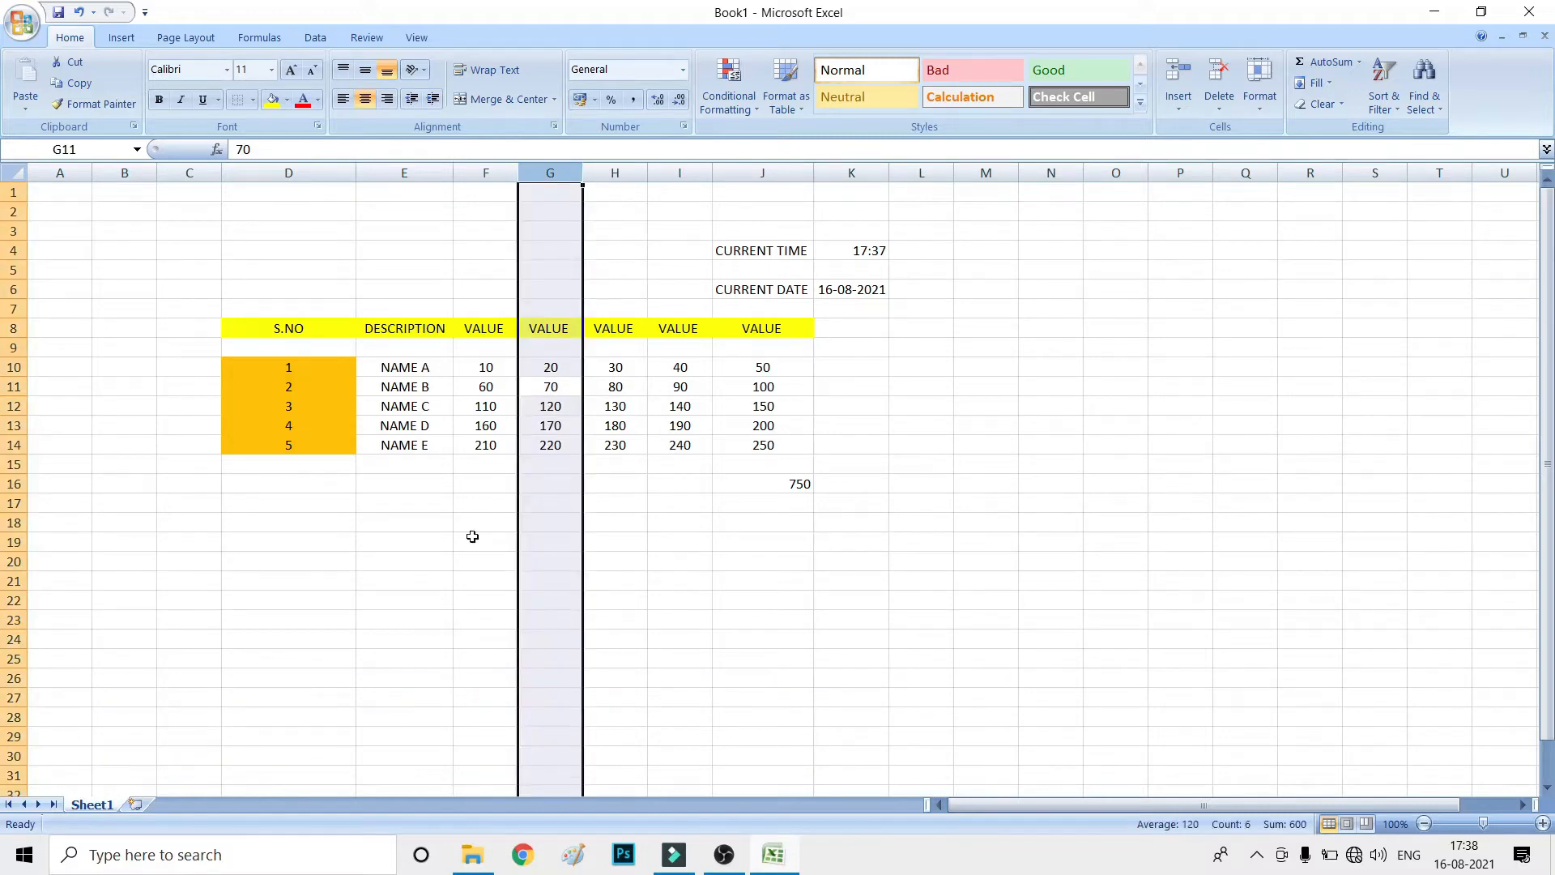
scroll(541, 433, down, 3)
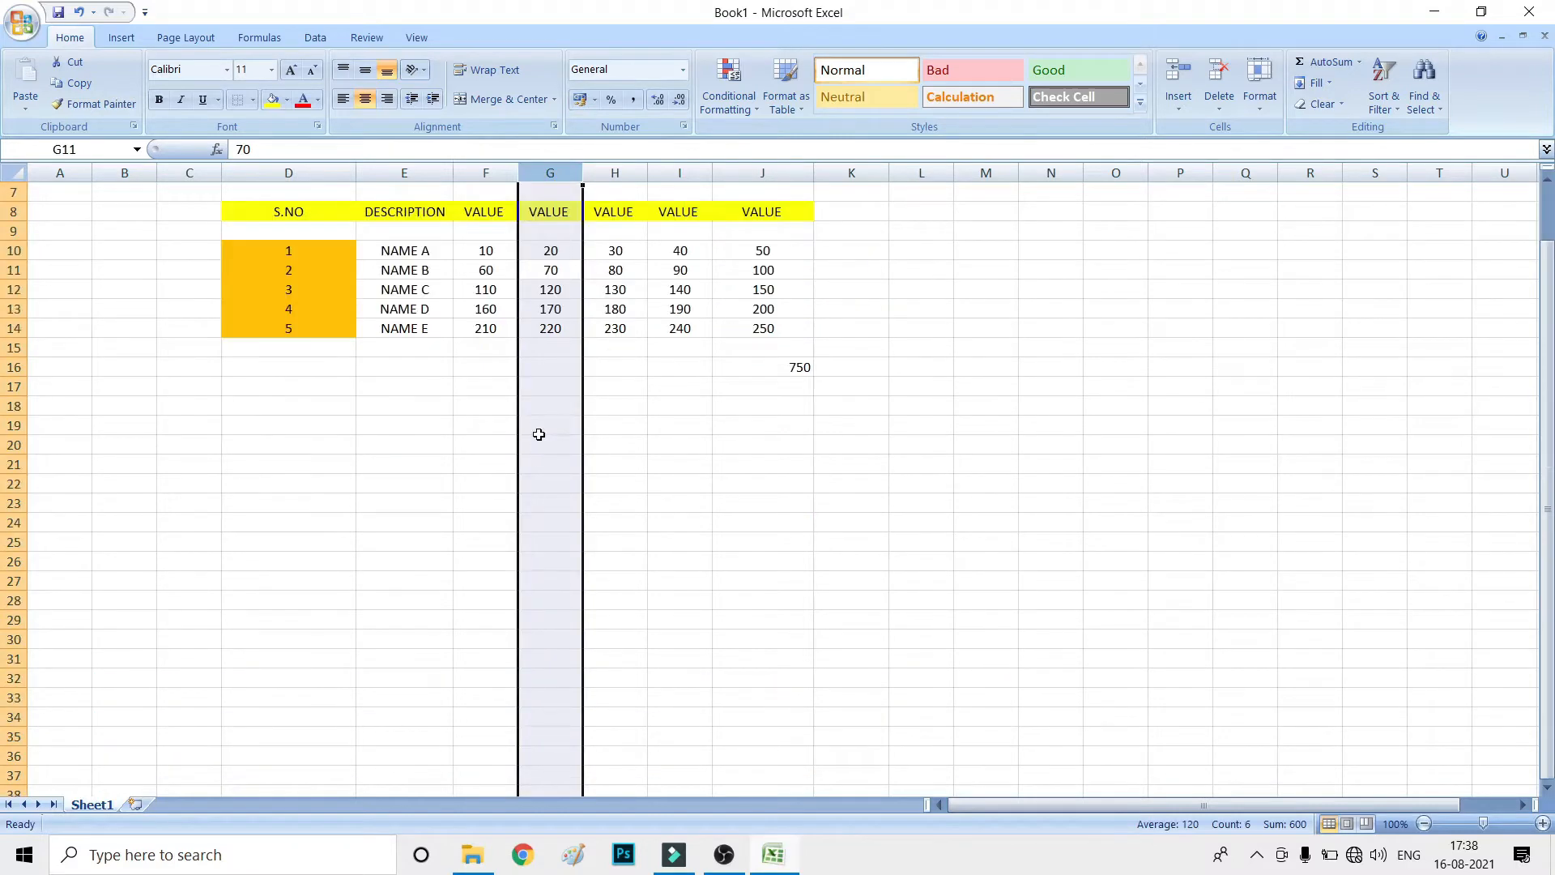
scroll(546, 462, down, 5)
scroll(624, 412, up, 8)
- Select the entire row 11, followed by the entire row 12 starting from cell G12
key(shift+space)
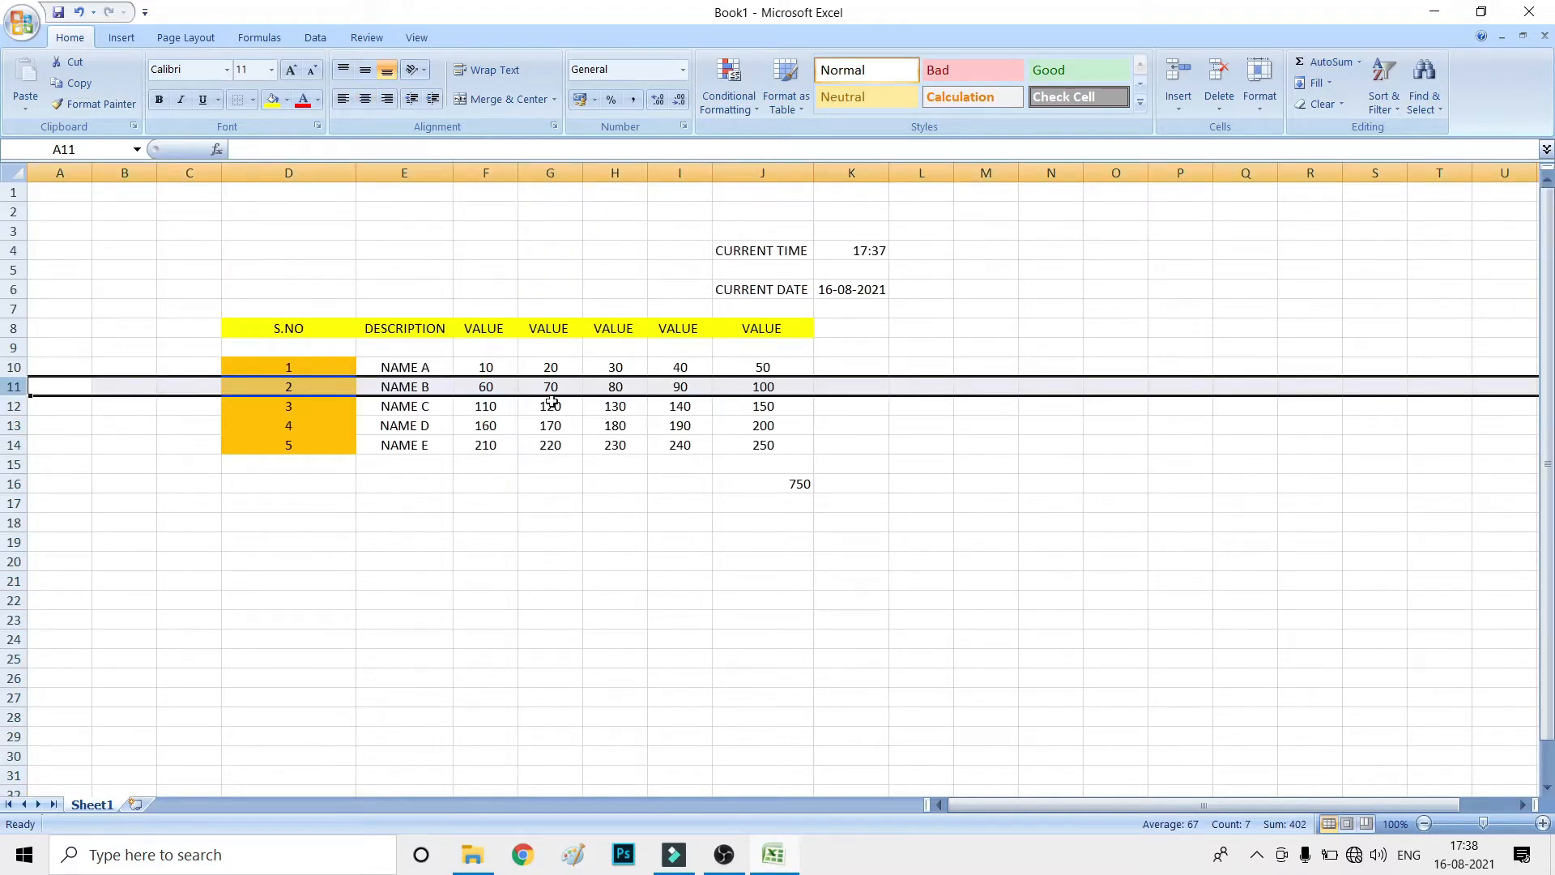
click(569, 430)
click(549, 409)
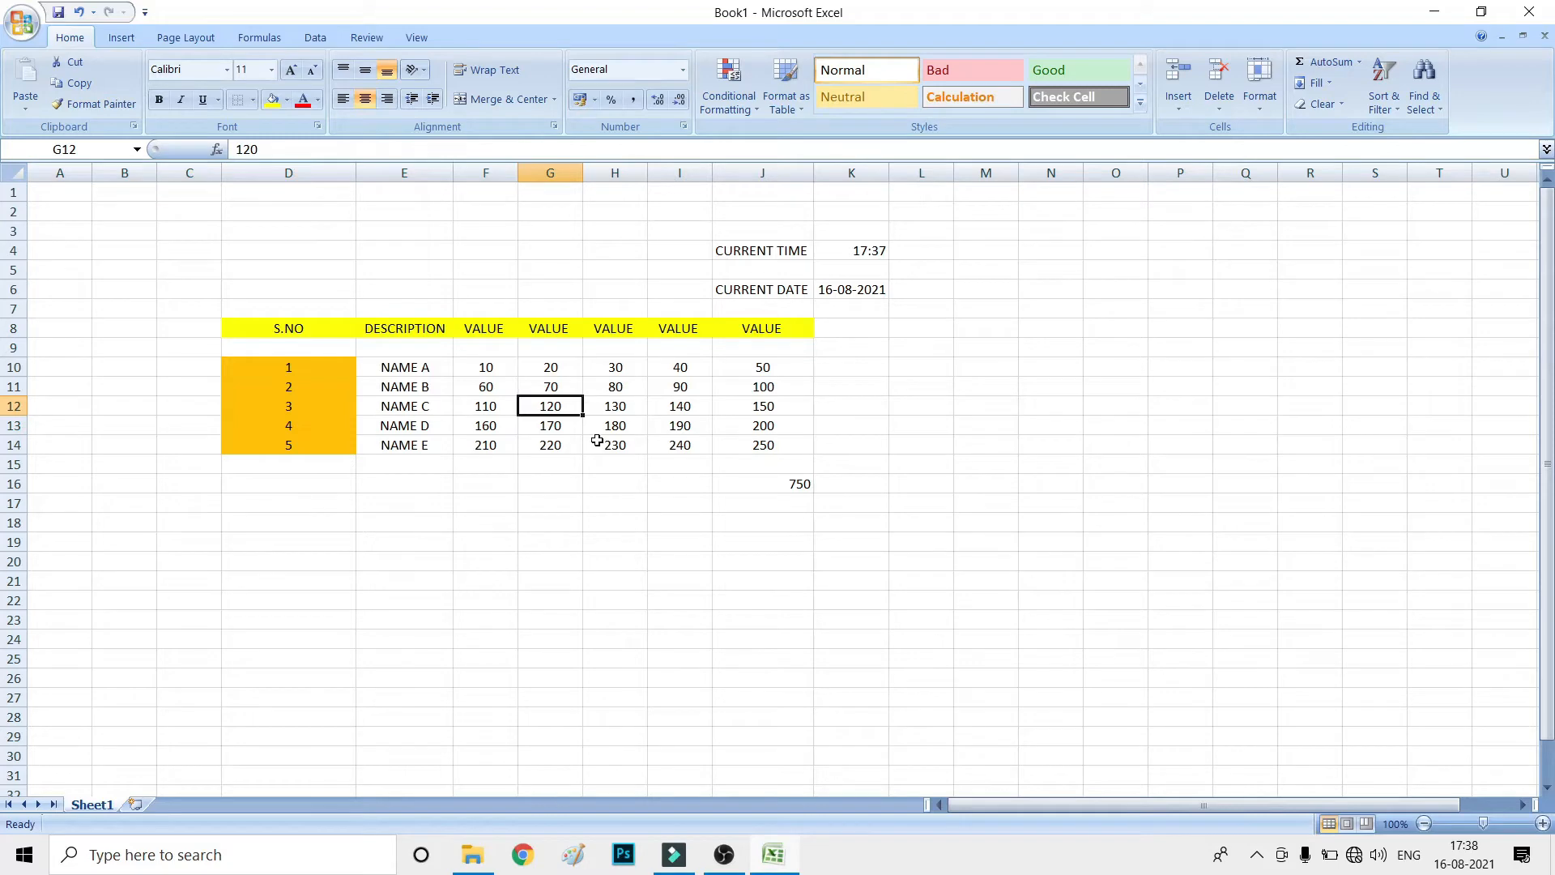
key(shift+space)
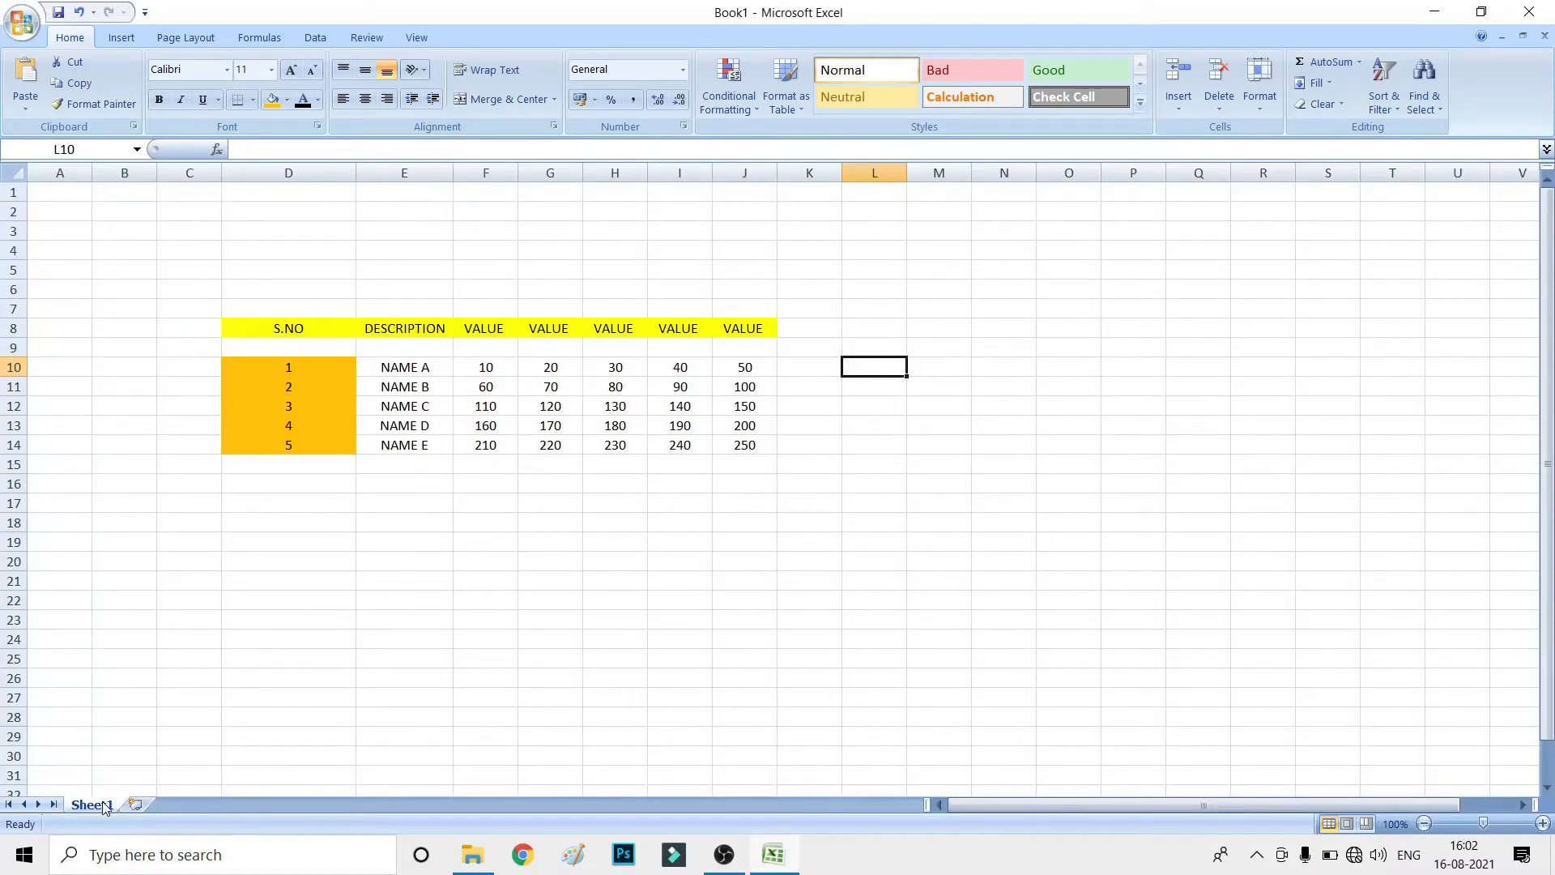
- Browse forward from Sheet1 through Sheet10 to Sheet11, and return to Sheet1
drag(108, 806, 155, 804)
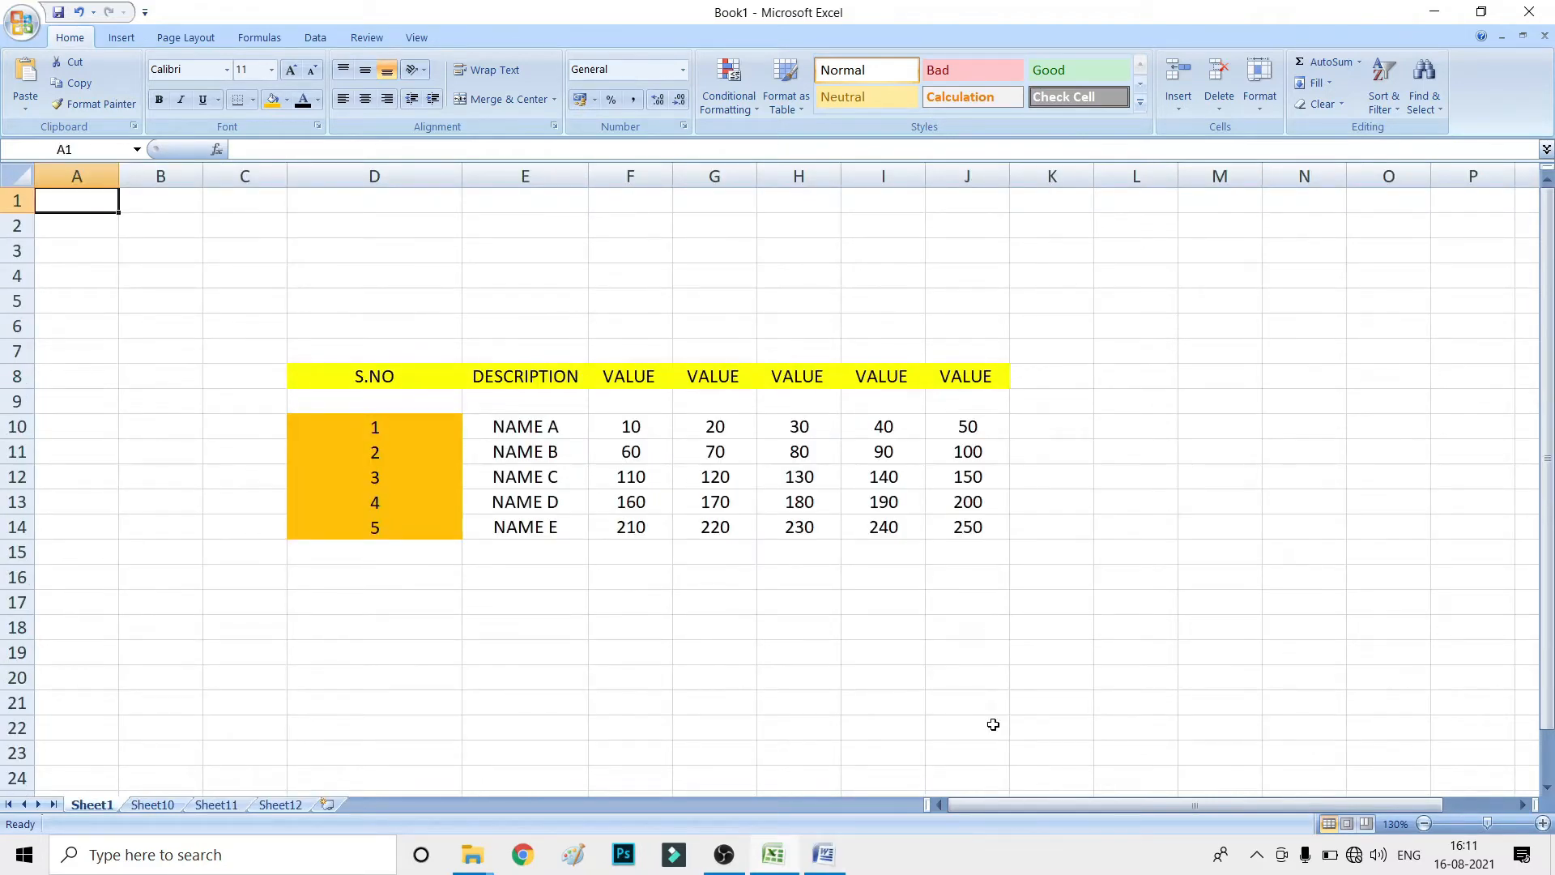
key(ctrl+Page_Down)
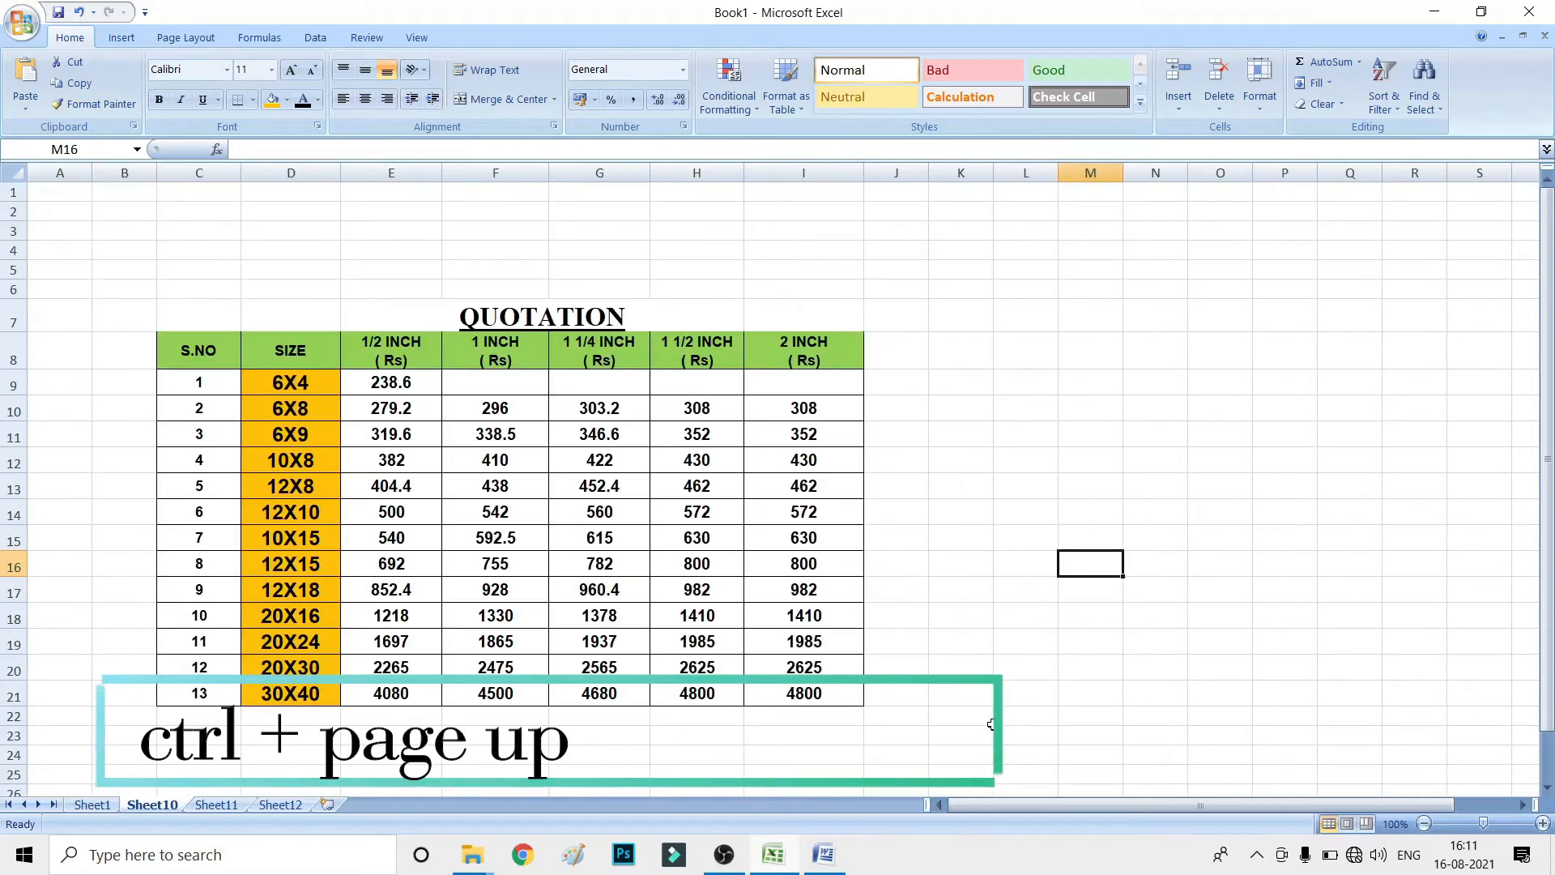
key(ctrl+Page_Down)
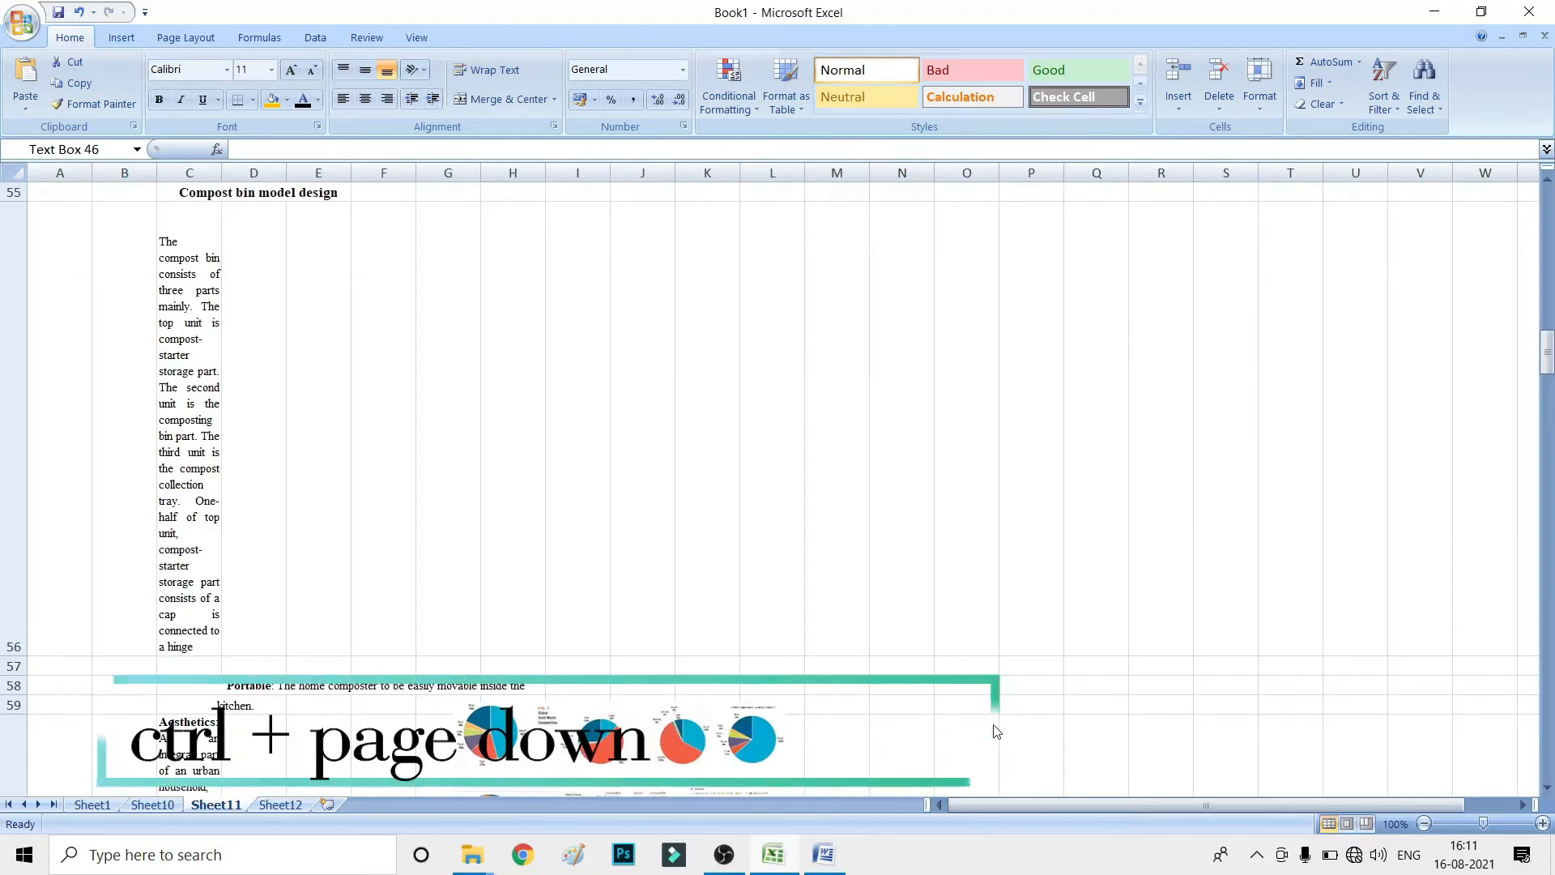
key(ctrl+Page_Up)
key(ctrl+Page_Up)
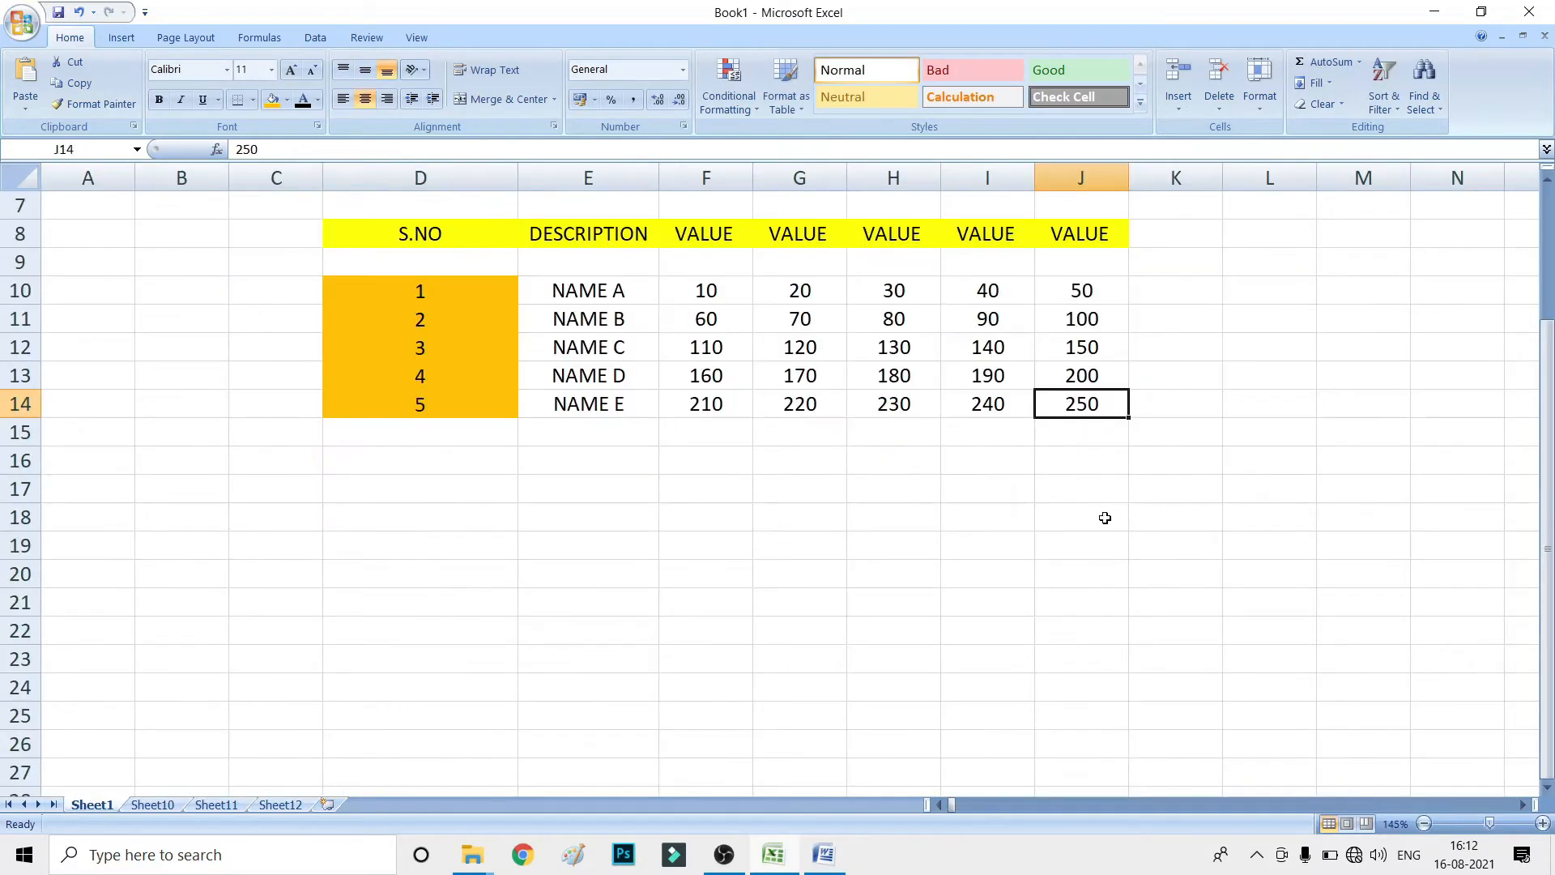
- Fill the 250 from cell J14 rightward into K14 and L14
key(Right)
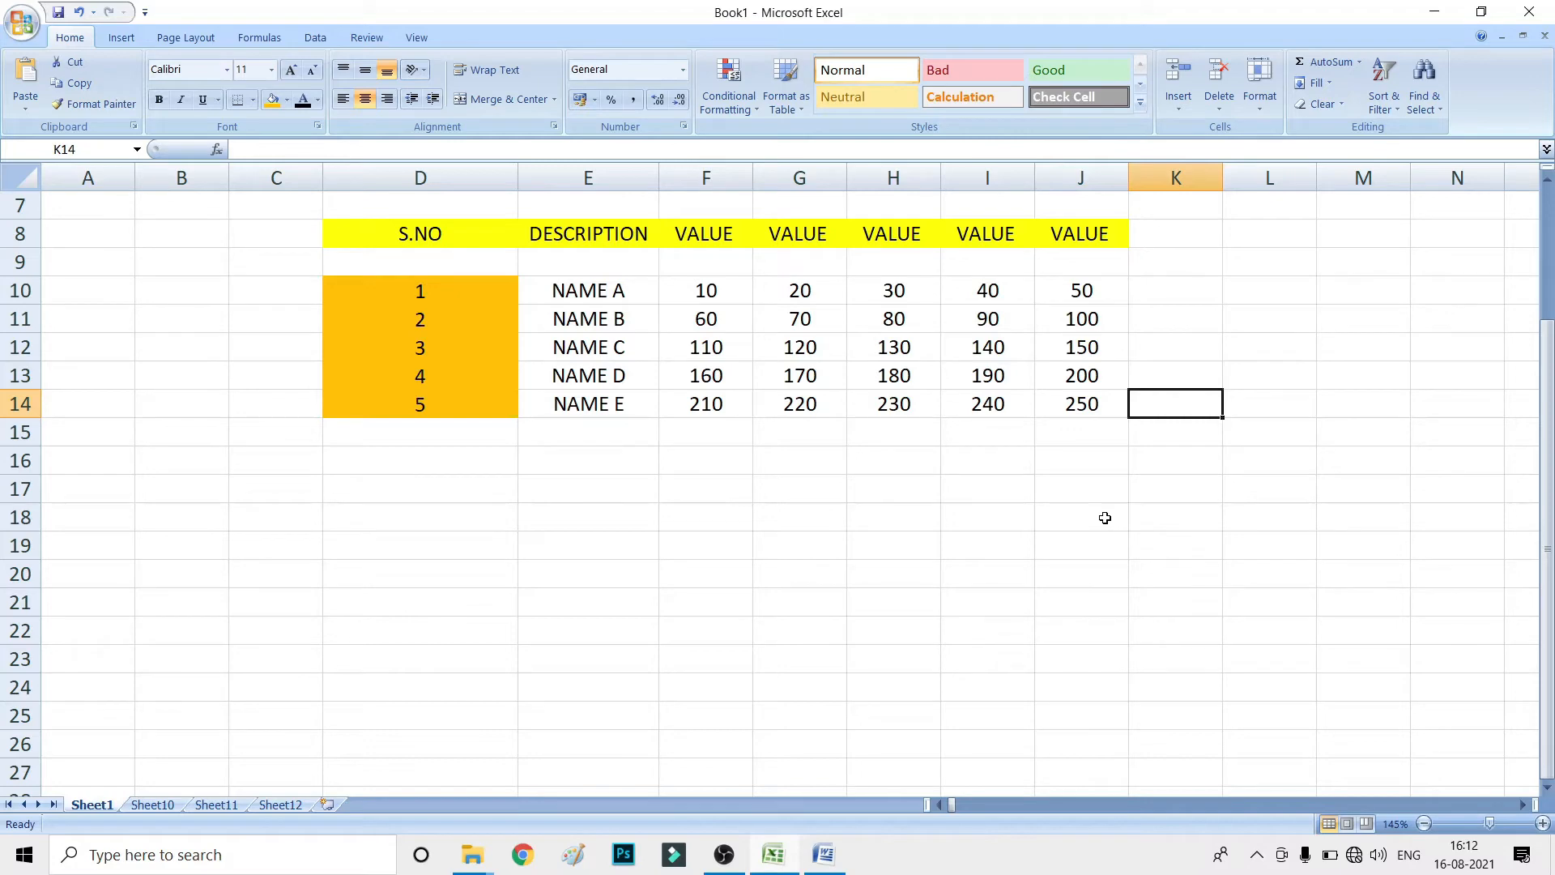
key(ctrl+r)
key(Right)
key(ctrl+r)
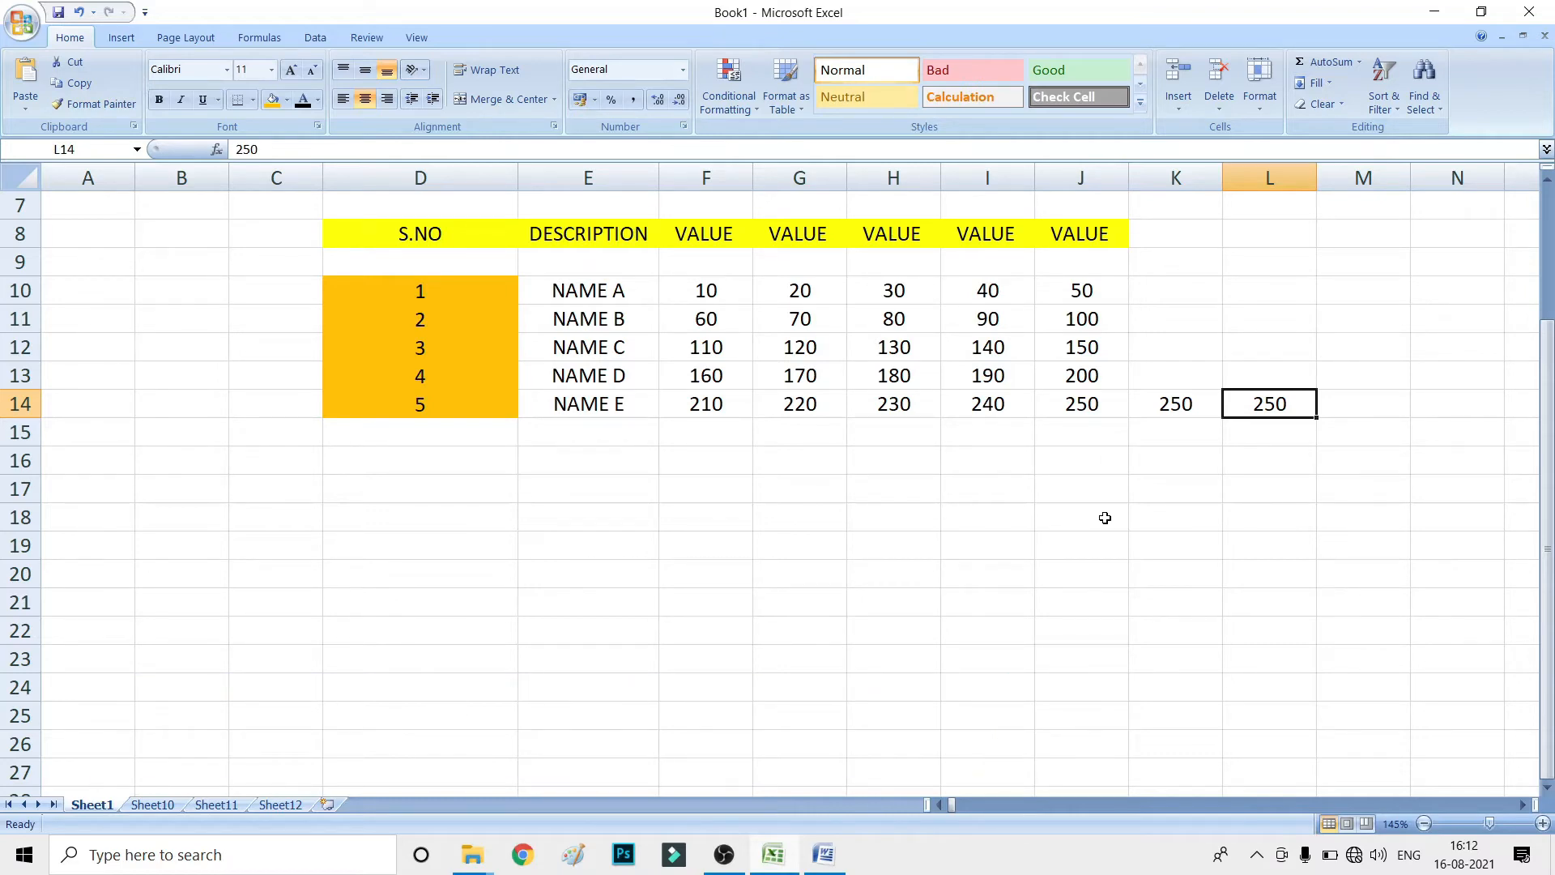
- Fill the 250 from cell L14 downward into L15 and L16
key(Down)
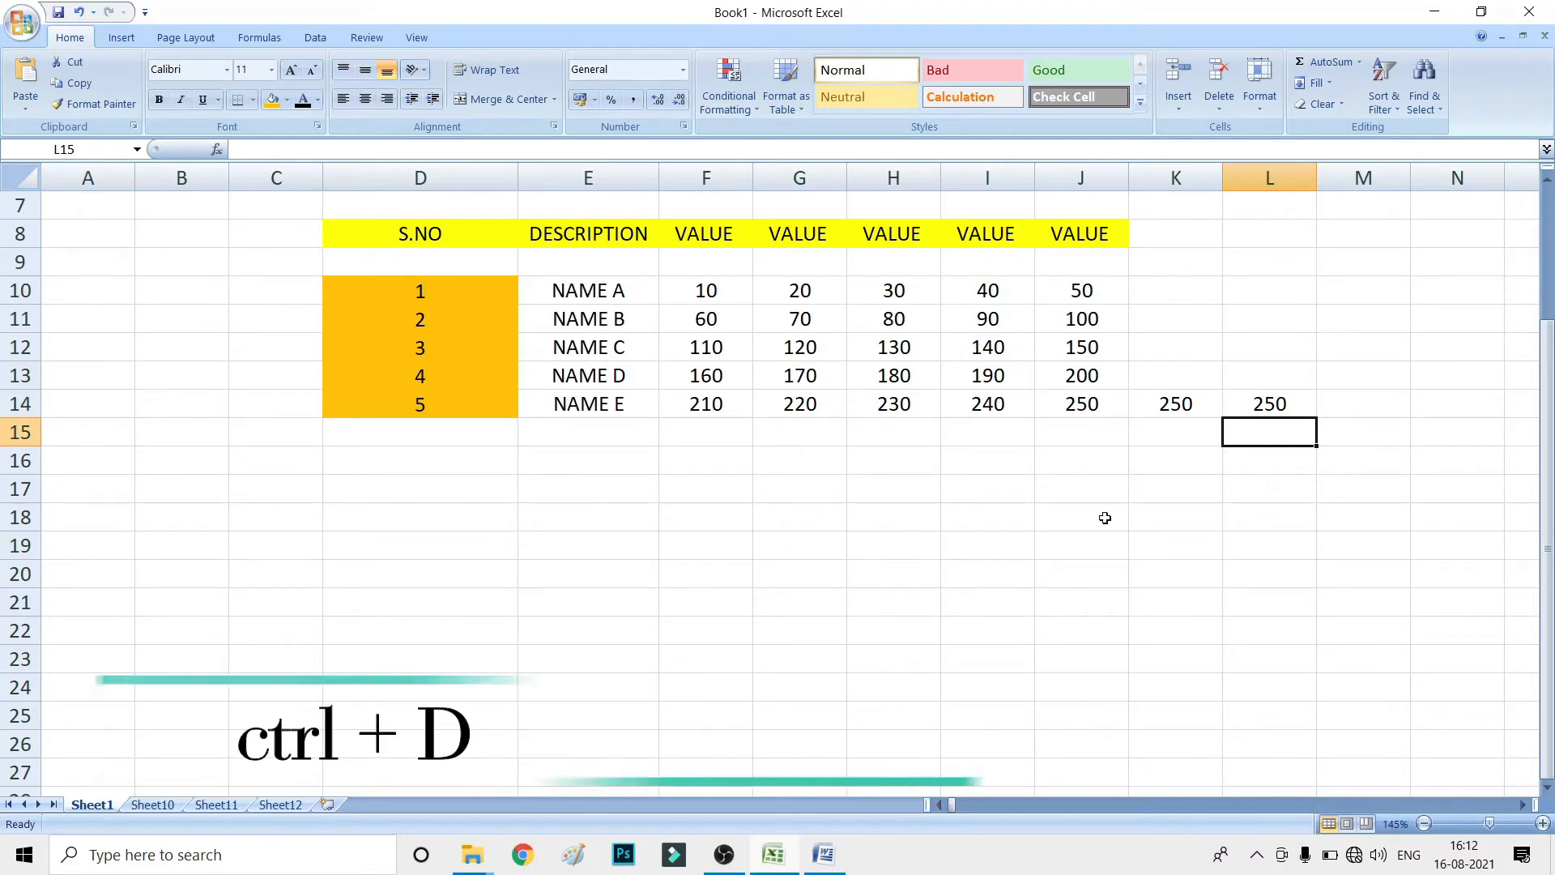
key(ctrl+d)
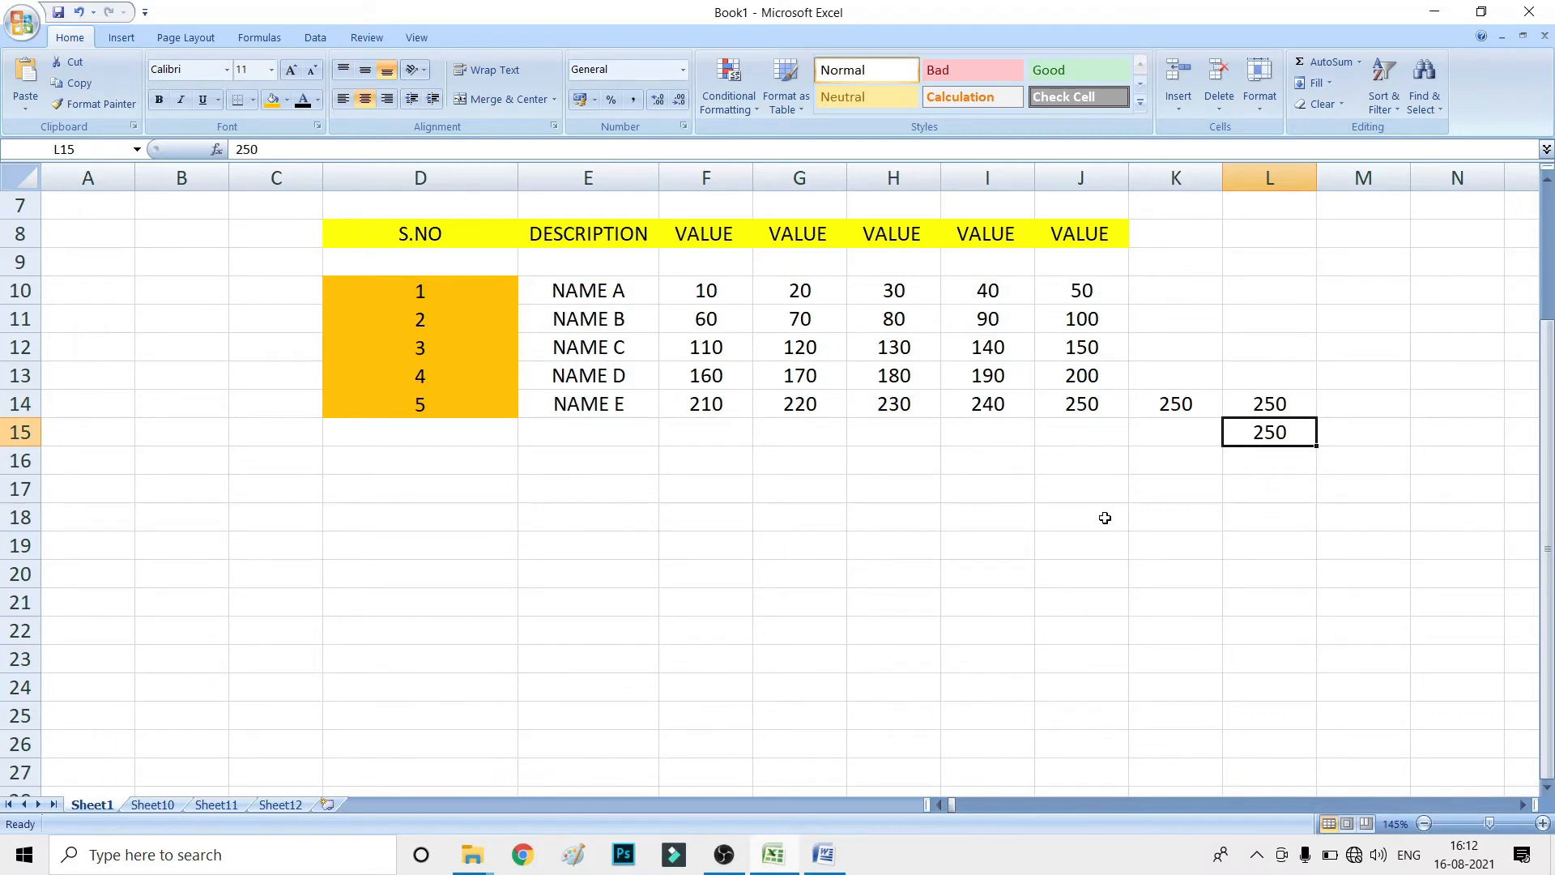
key(Down)
key(ctrl+d)
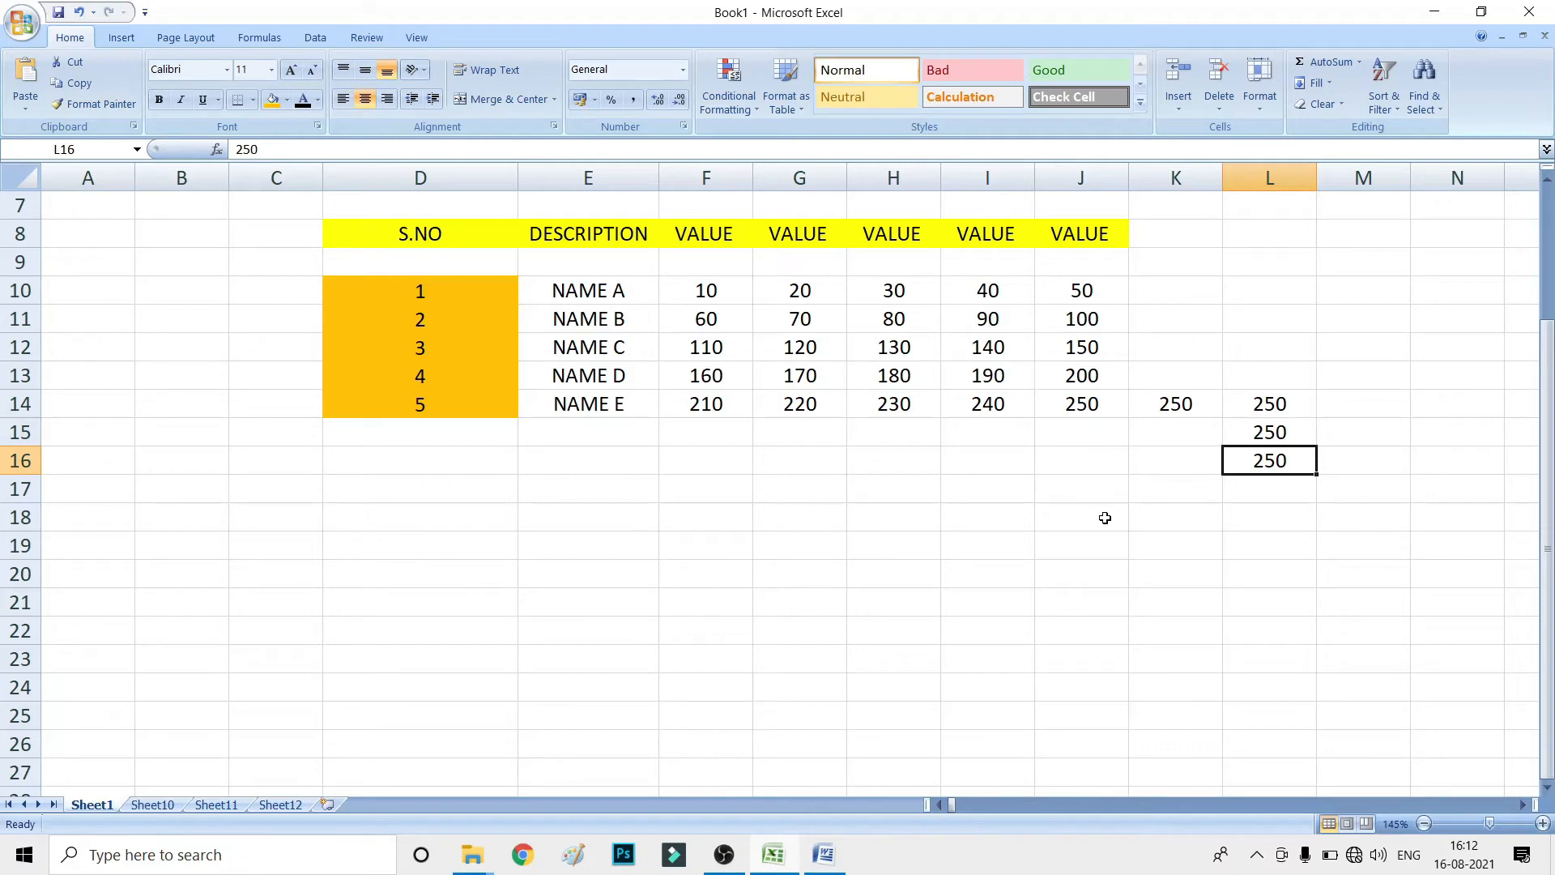
- Convert the range D8:J14 into a table with the headers option left off
drag(393, 236, 1078, 411)
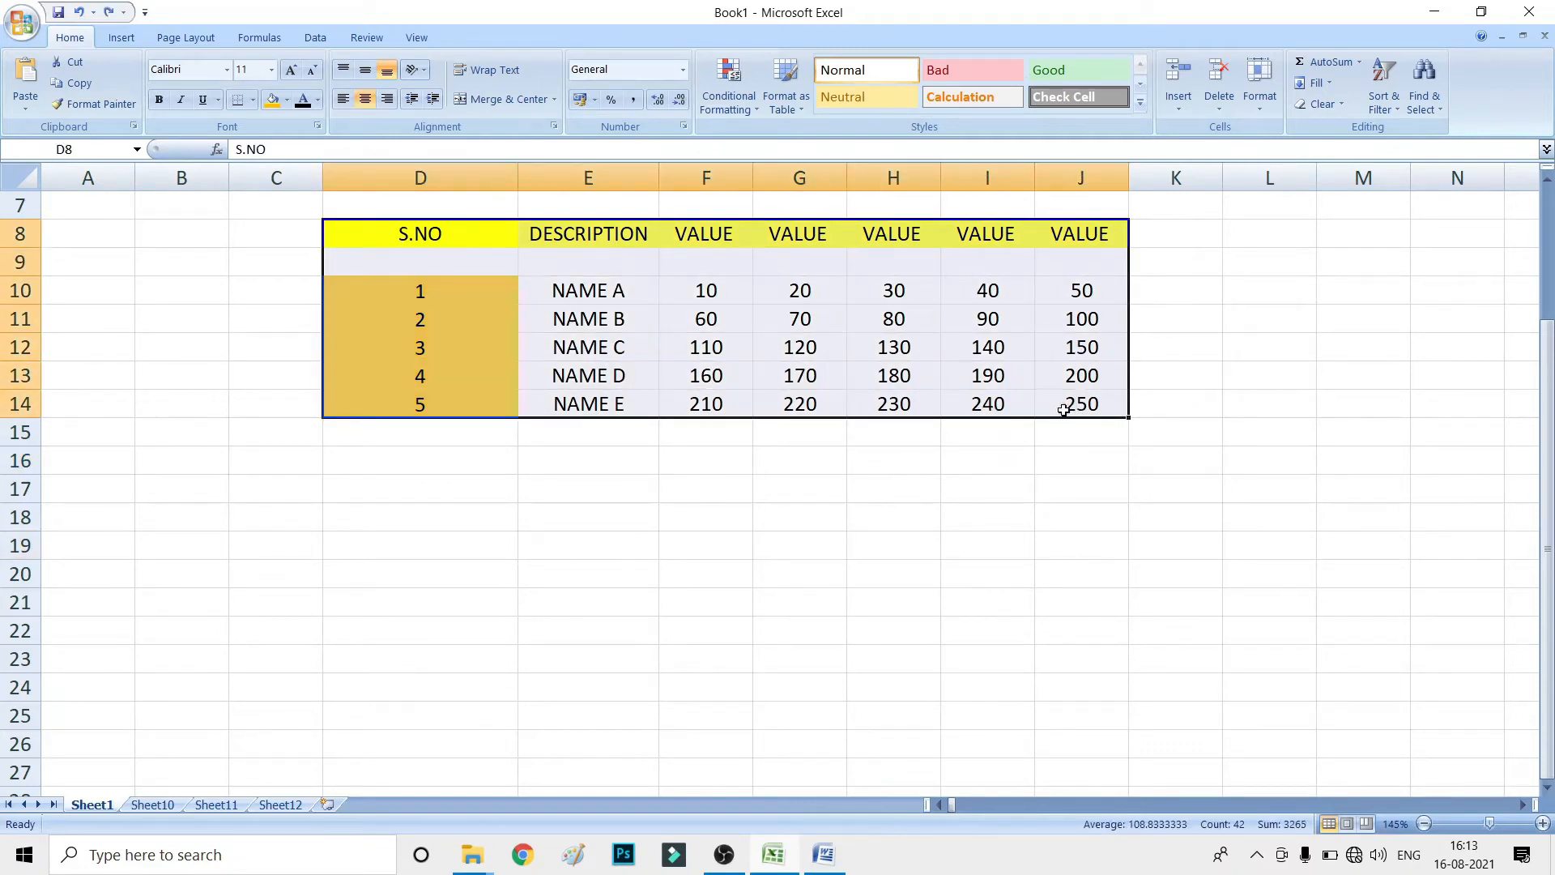
key(ctrl+t)
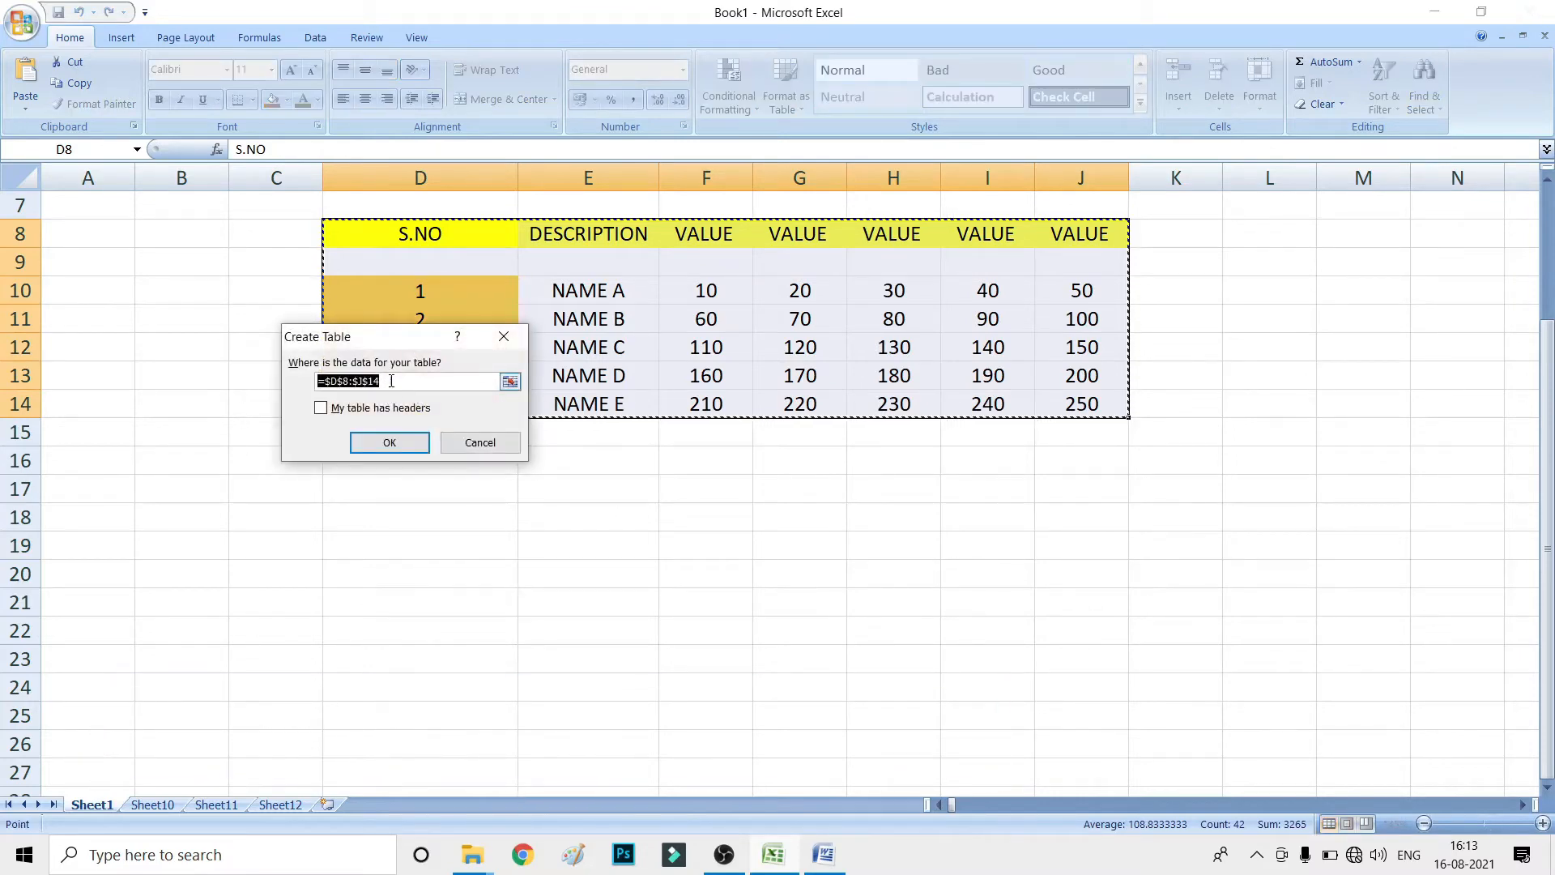
click(403, 445)
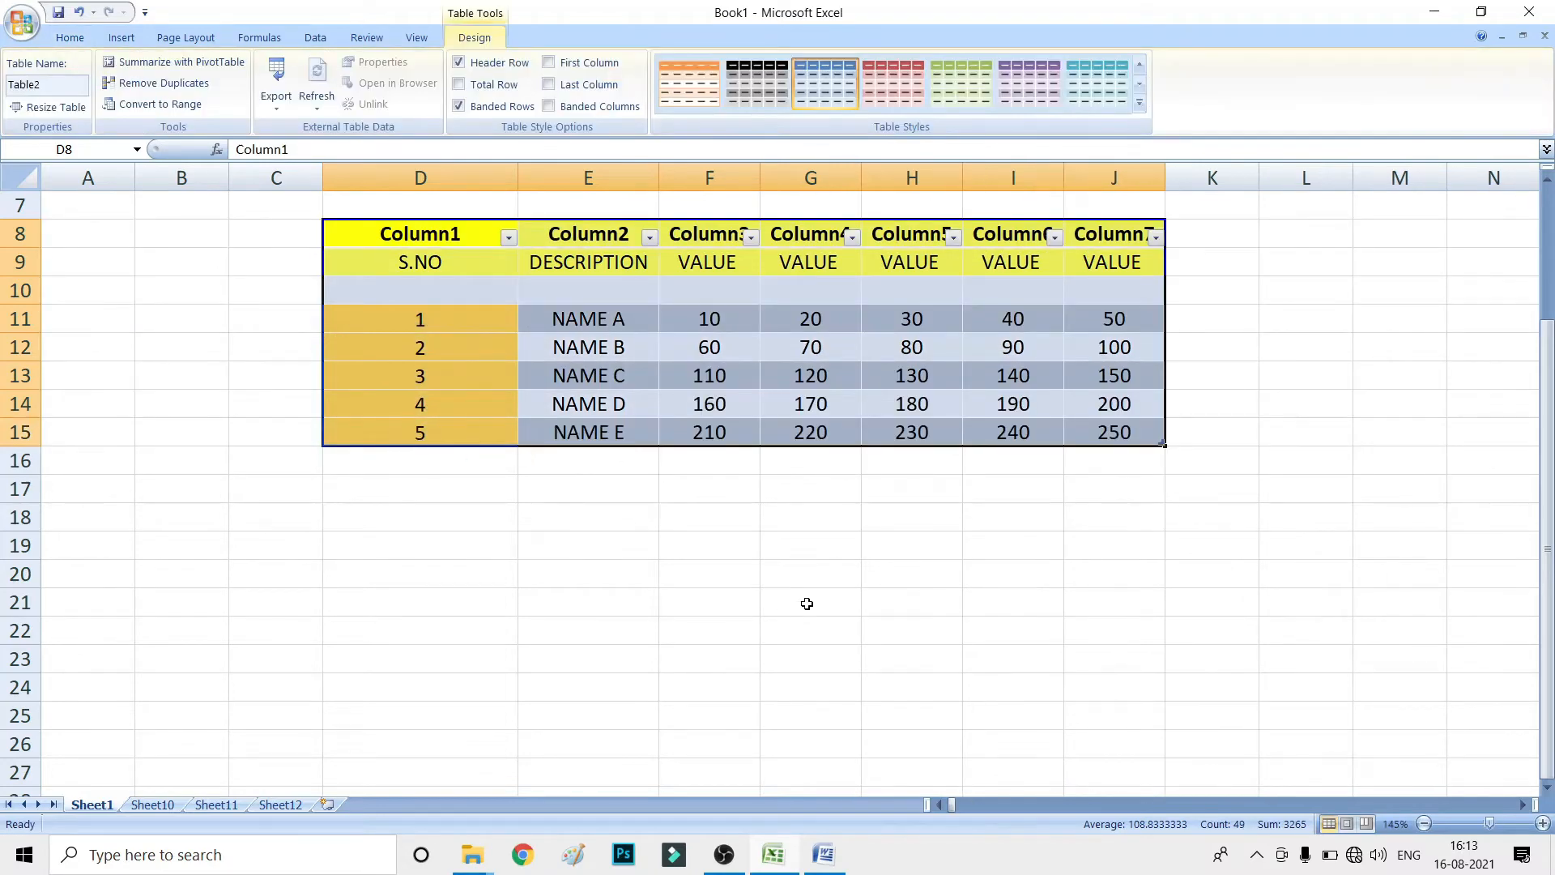
click(800, 580)
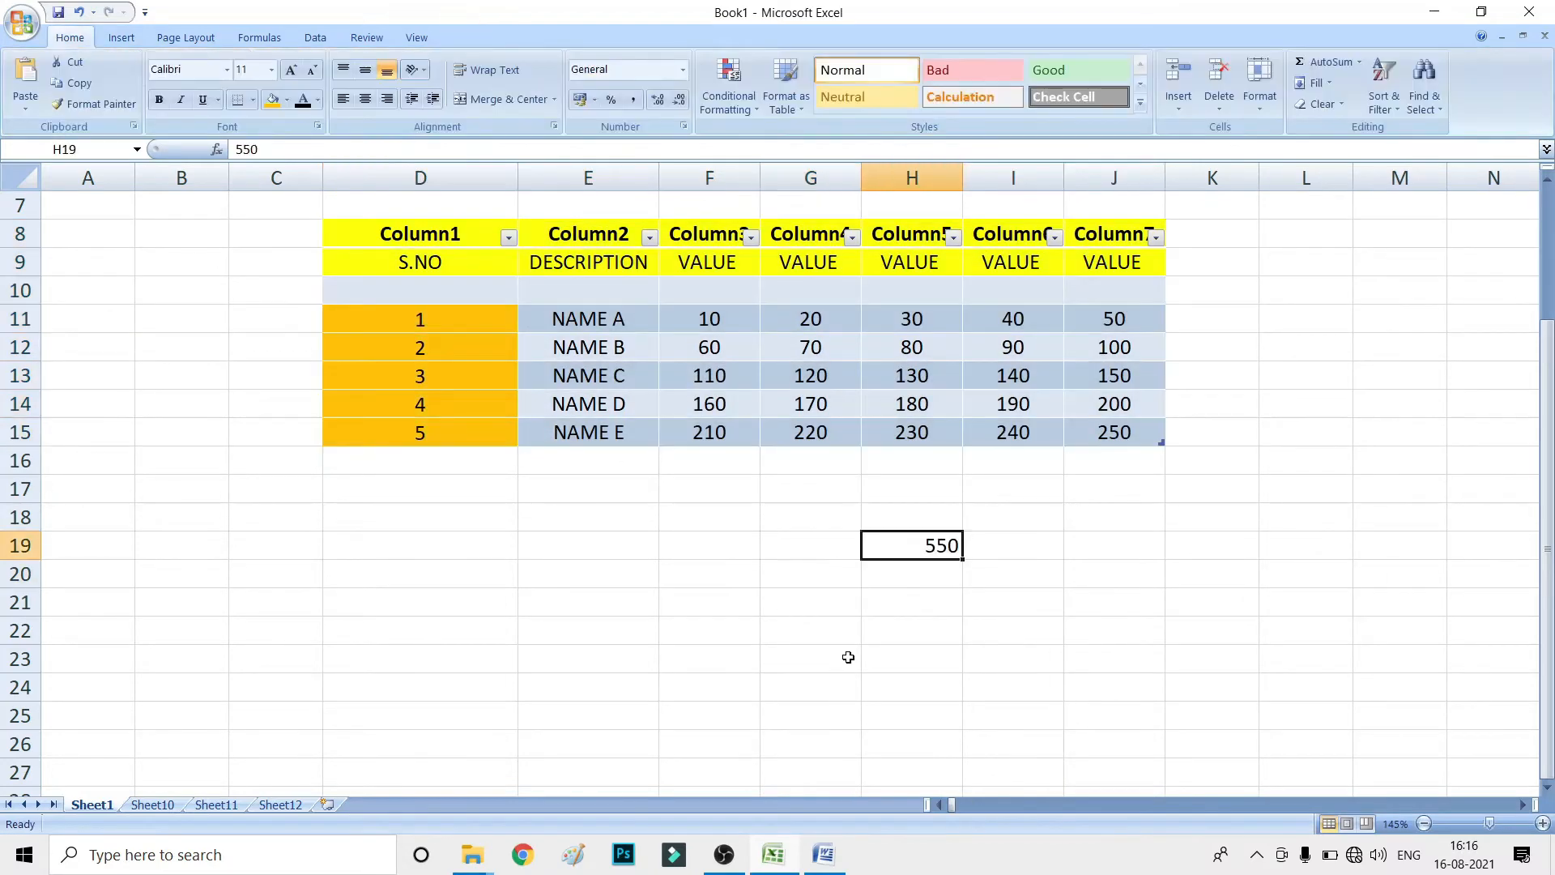
- Enter 0660 in cell H20, directly below the 550
key(Return)
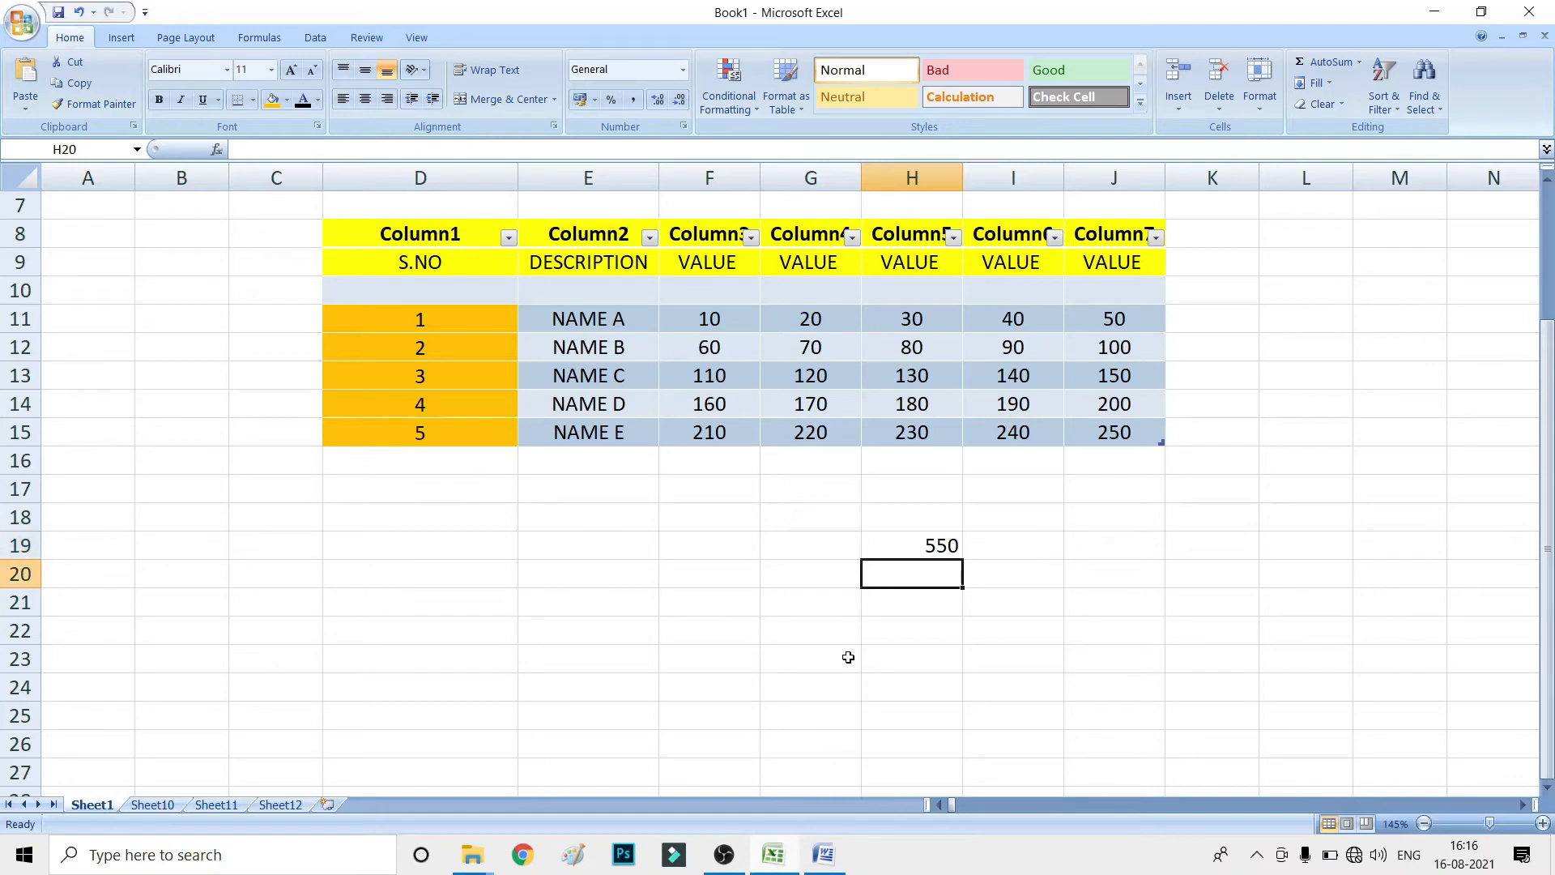
text(0660)
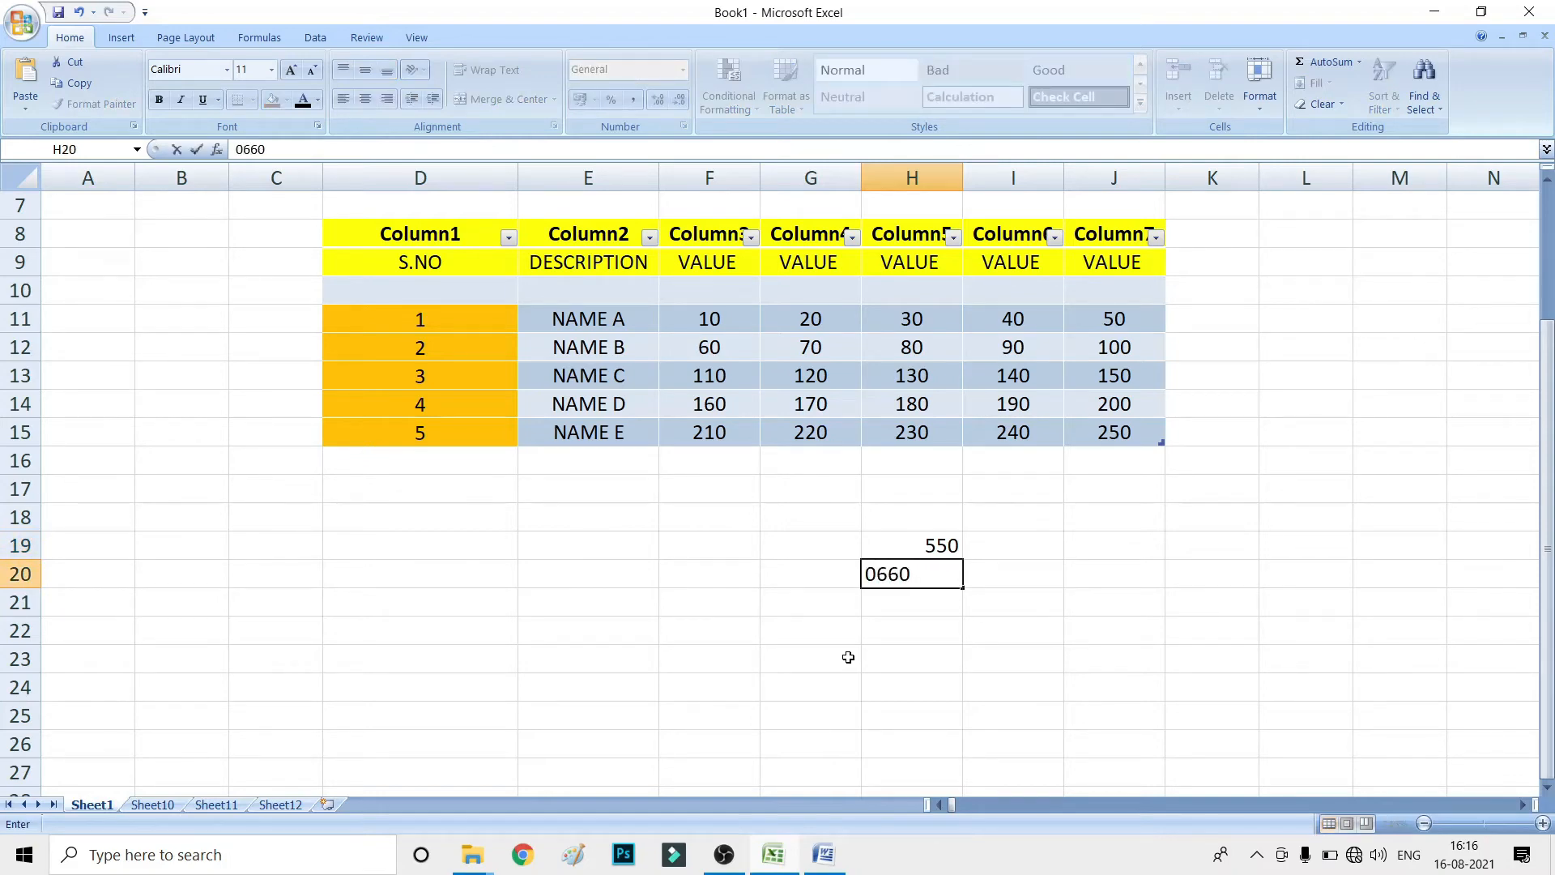
key(Return)
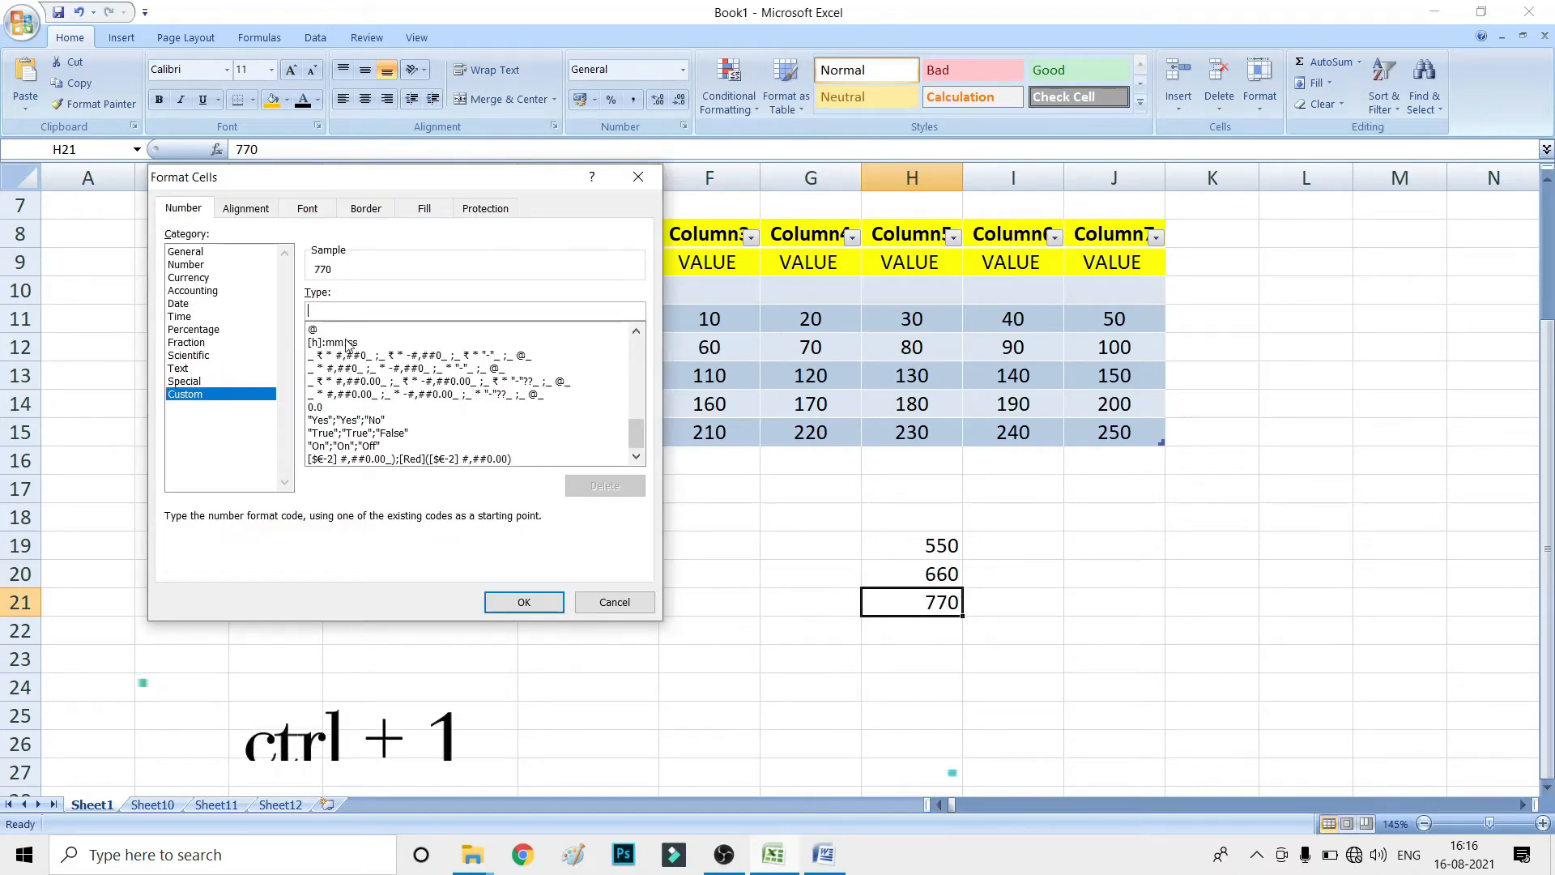
text(0000000)
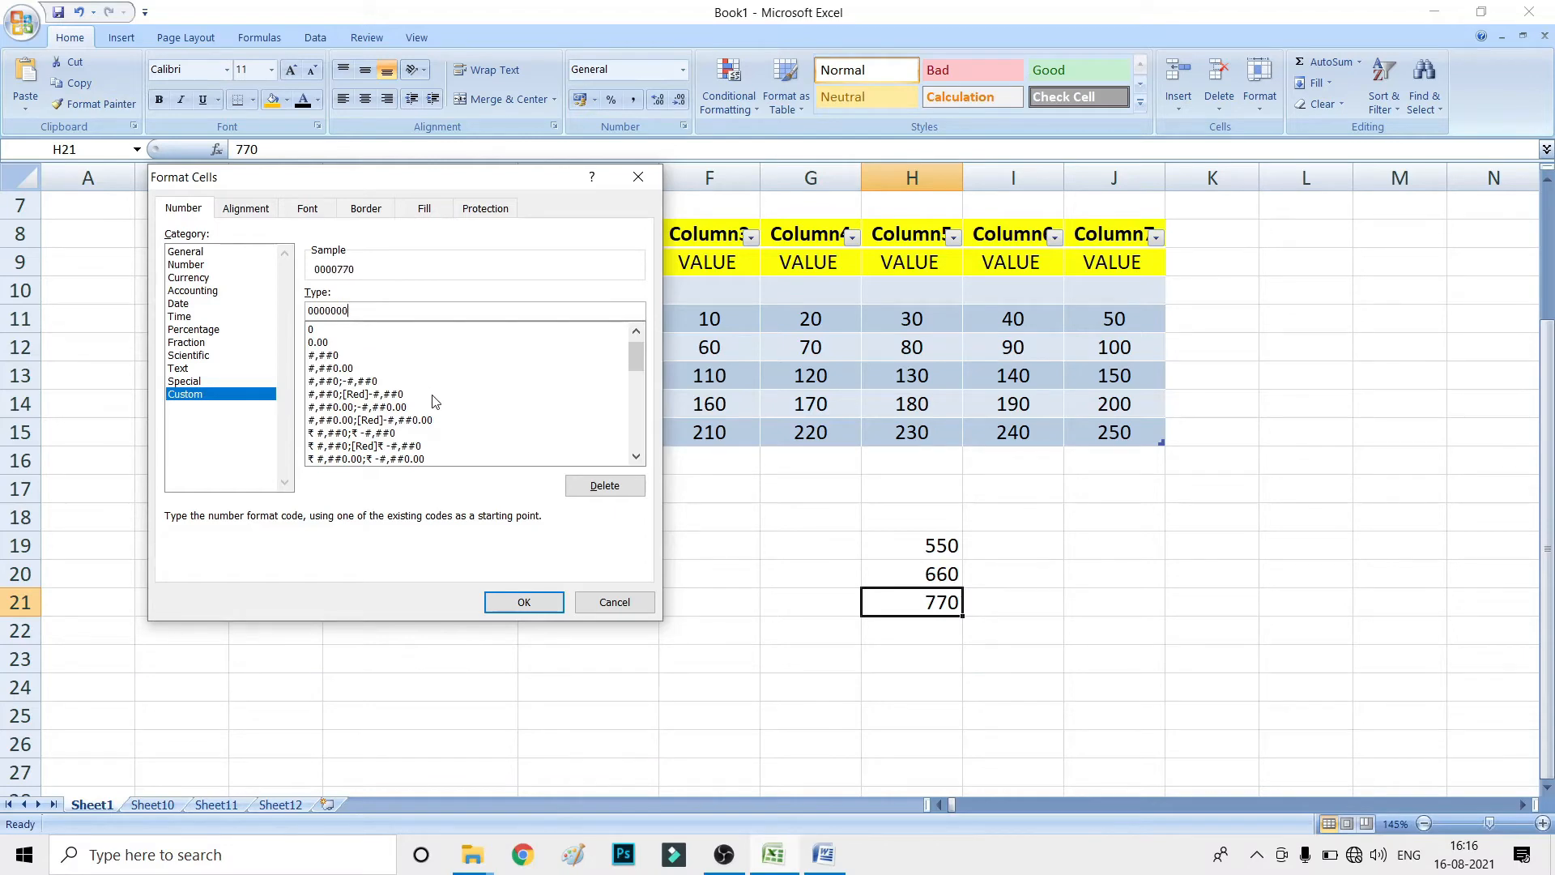
text(0000)
click(551, 601)
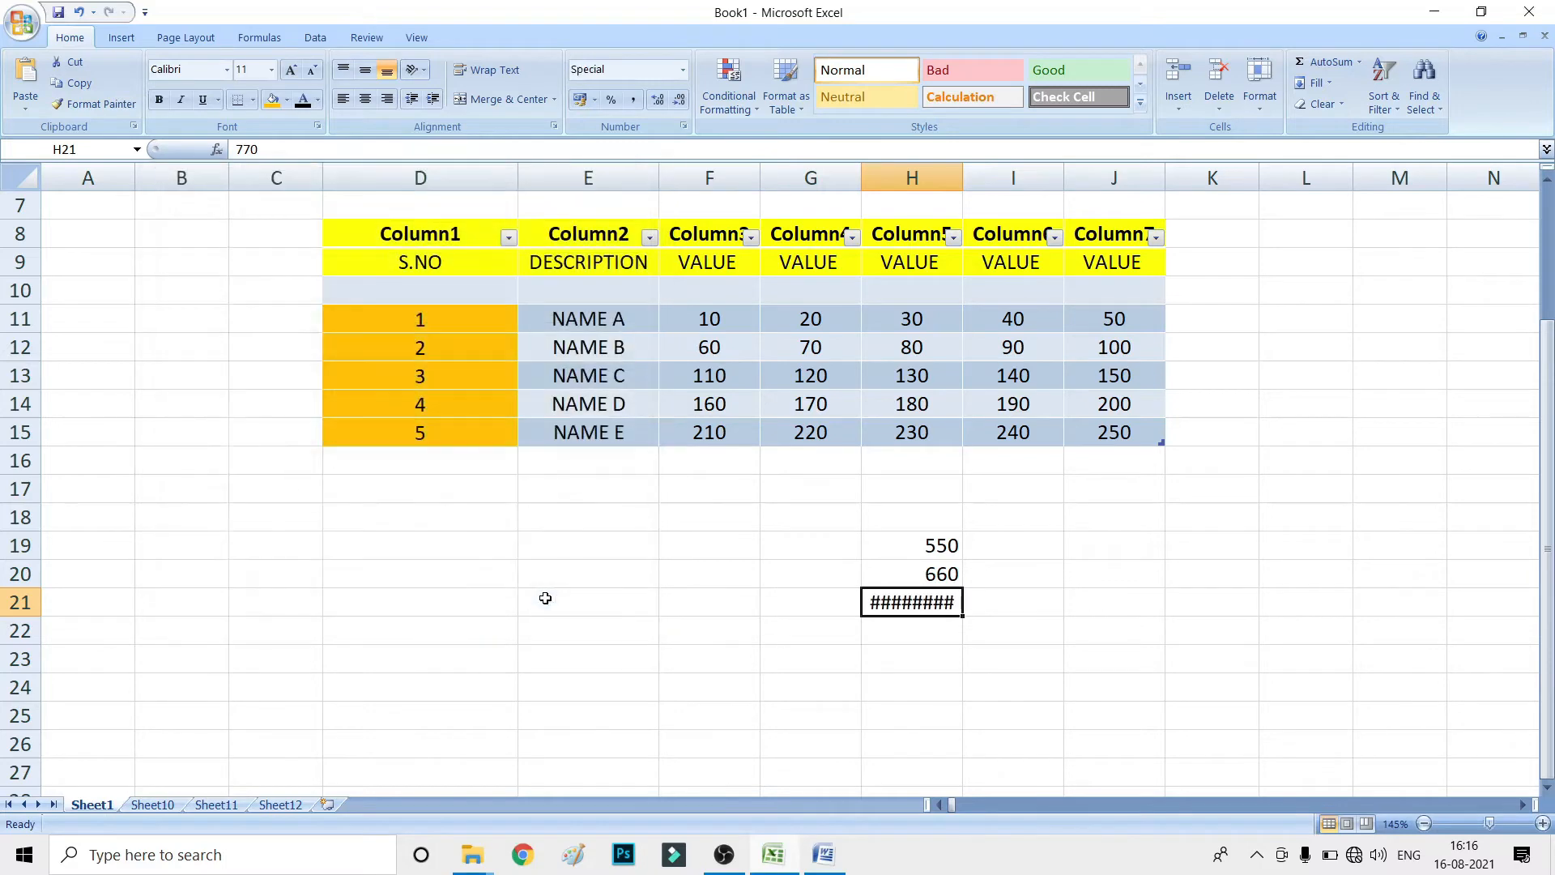
click(919, 661)
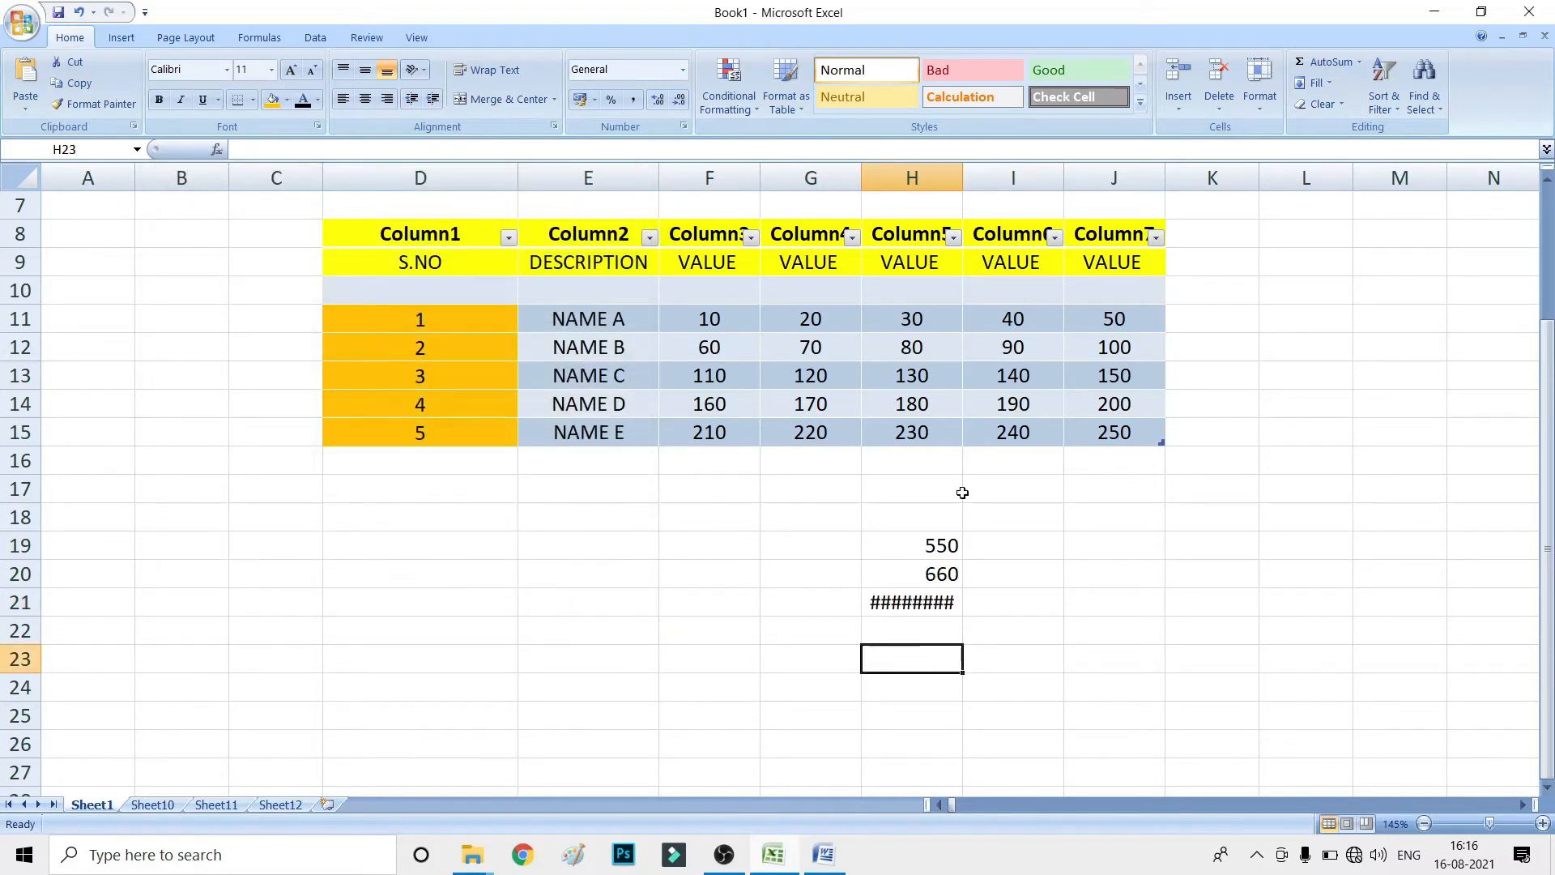
double_click(962, 177)
- Apply an outline border around the number block D20:I26
drag(494, 404, 1068, 580)
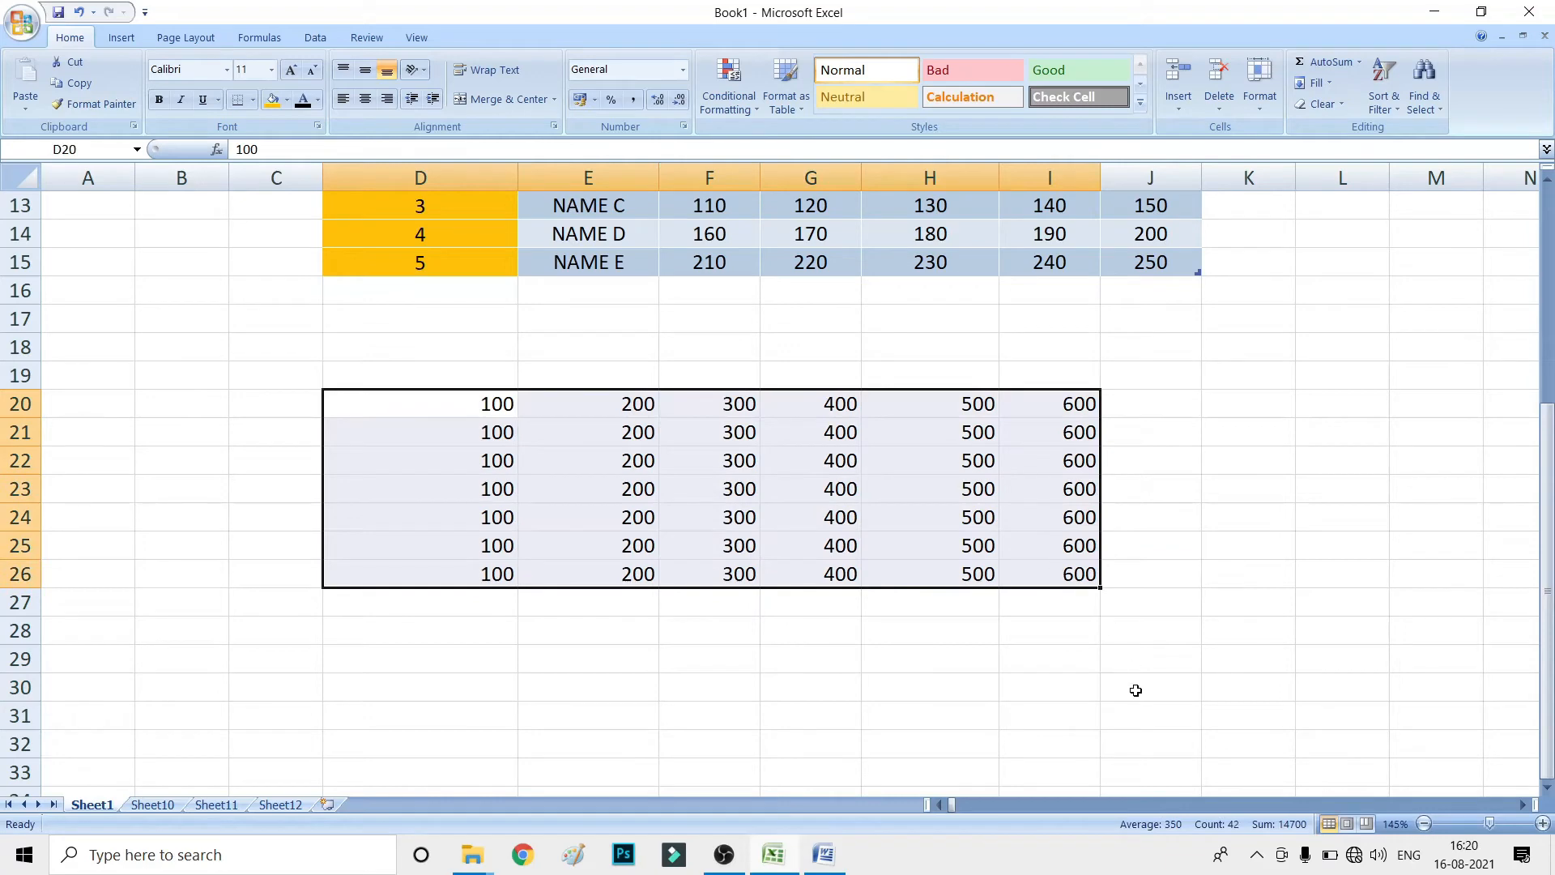
key(ctrl+c)
key(ctrl+shift+7)
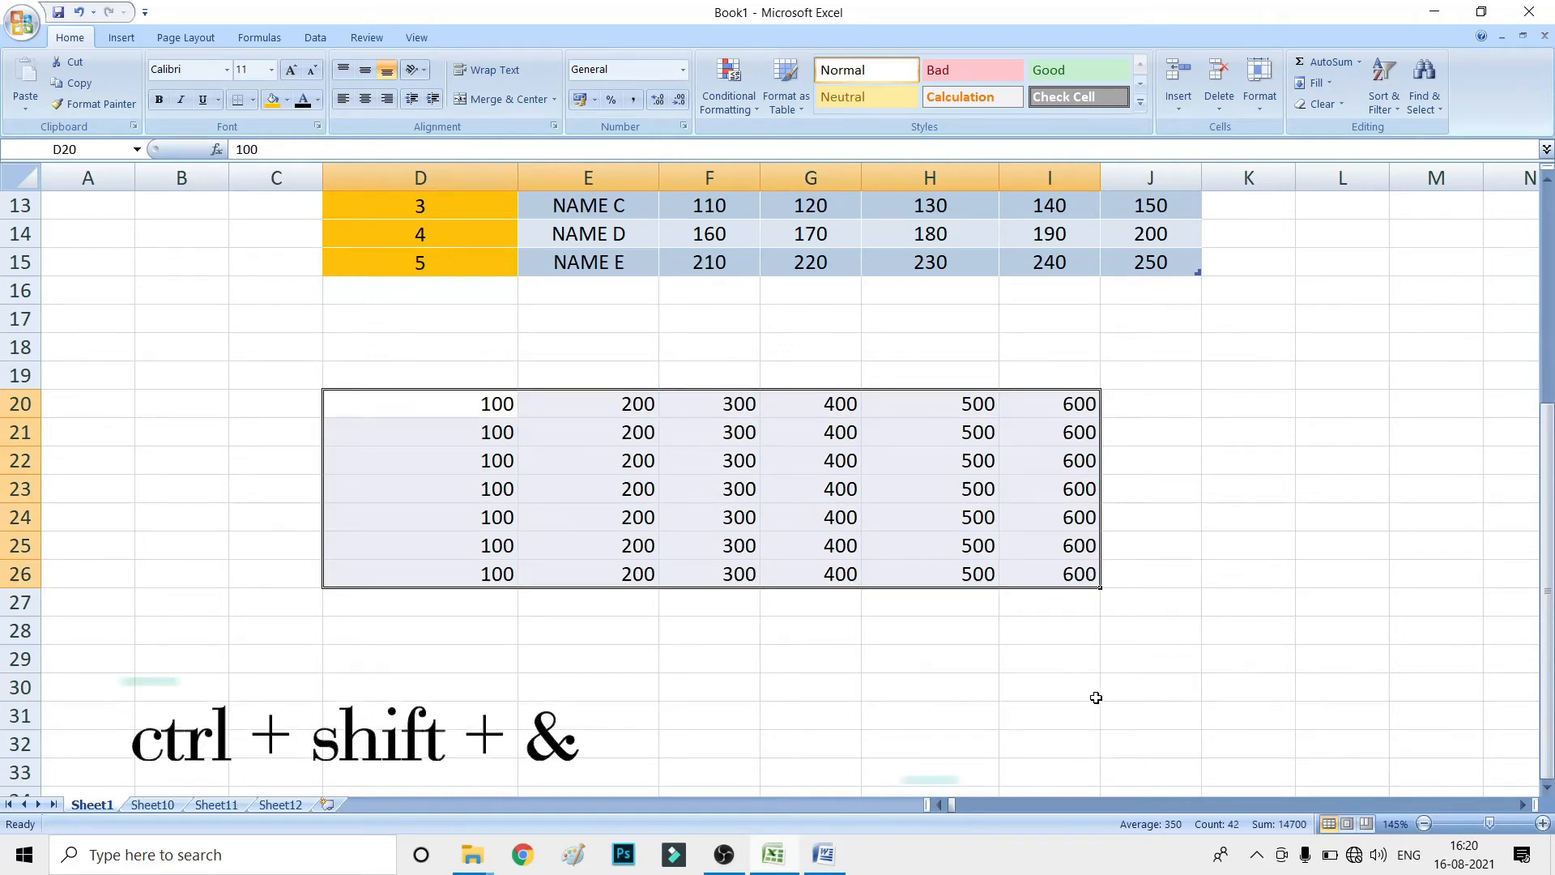
- Remove the outline border from the number block D20:I26
click(1053, 687)
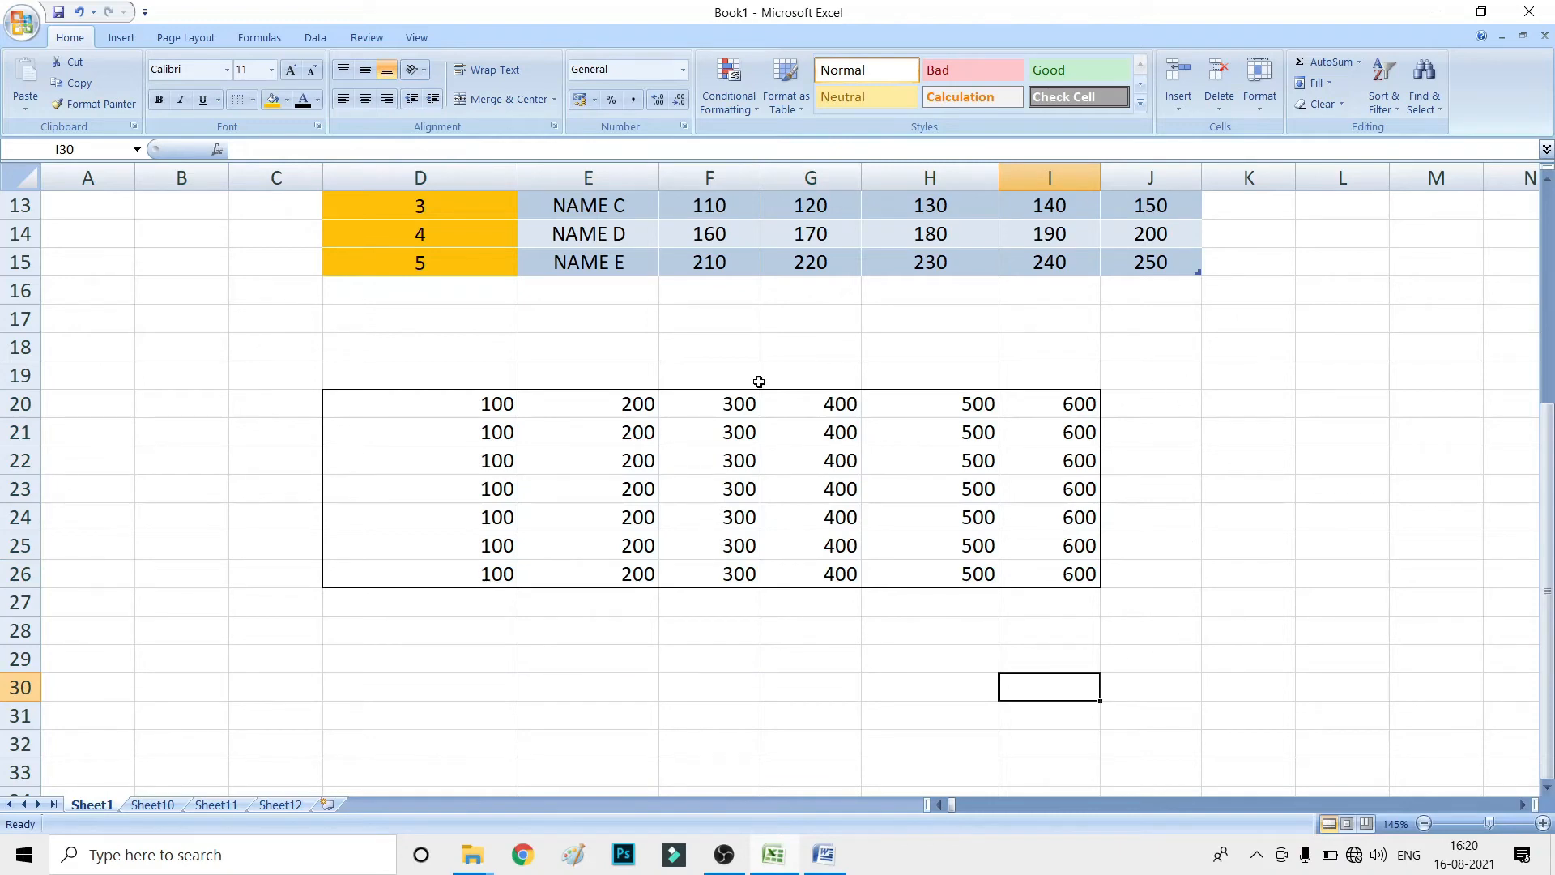
drag(372, 396, 1059, 559)
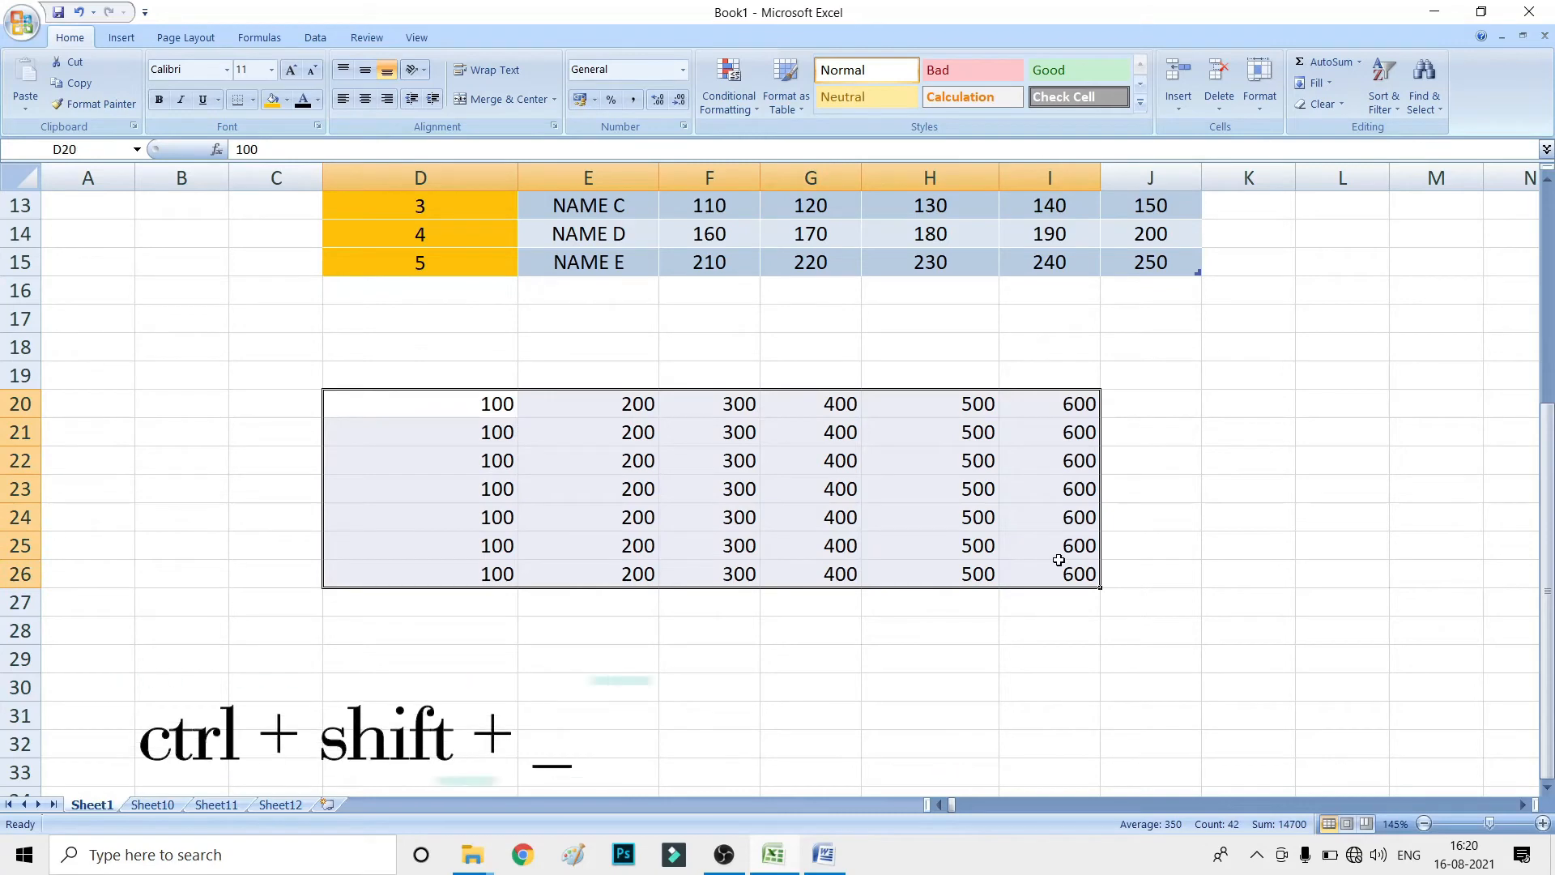
key(ctrl+shift+minus)
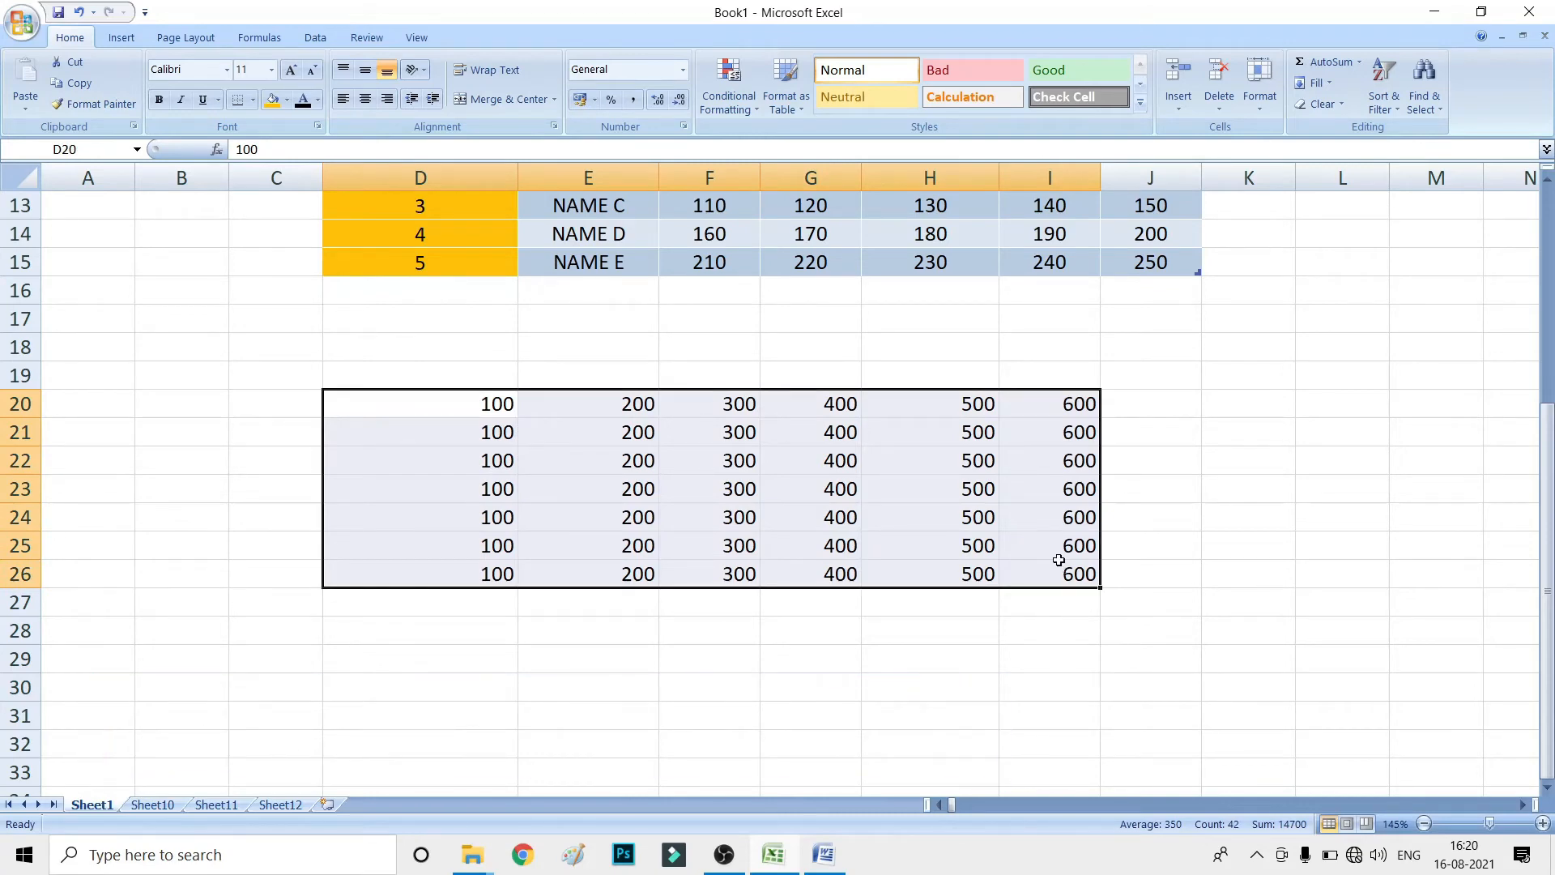
scroll(891, 607, down, 1)
click(713, 546)
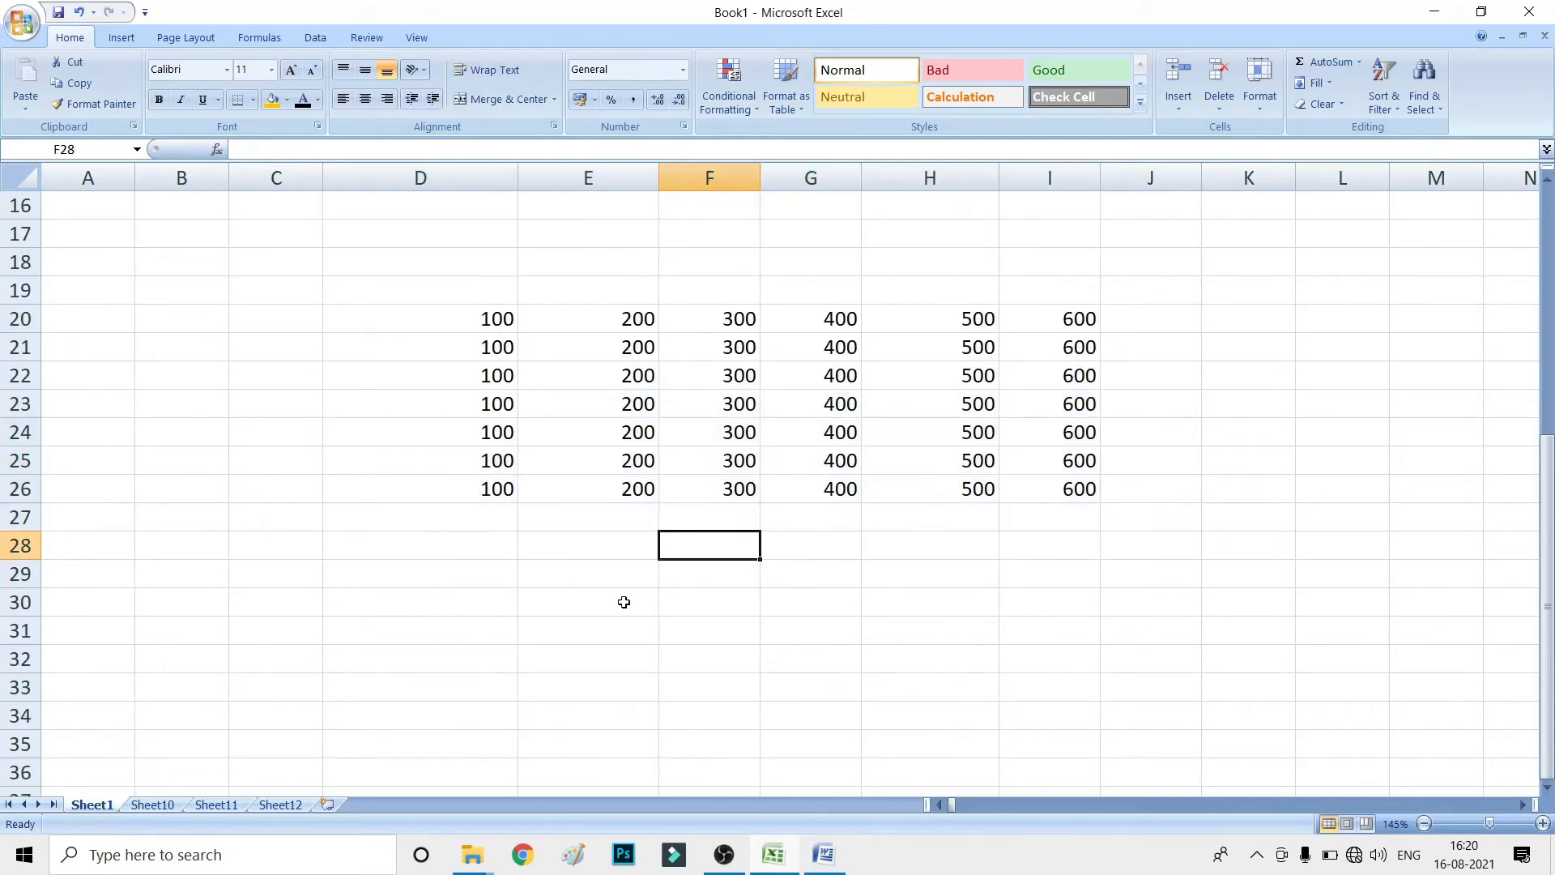
- Begin a formula in cell E30 with the VARPA function, autocompleting its name from the suggestions for V
click(606, 595)
text(=)
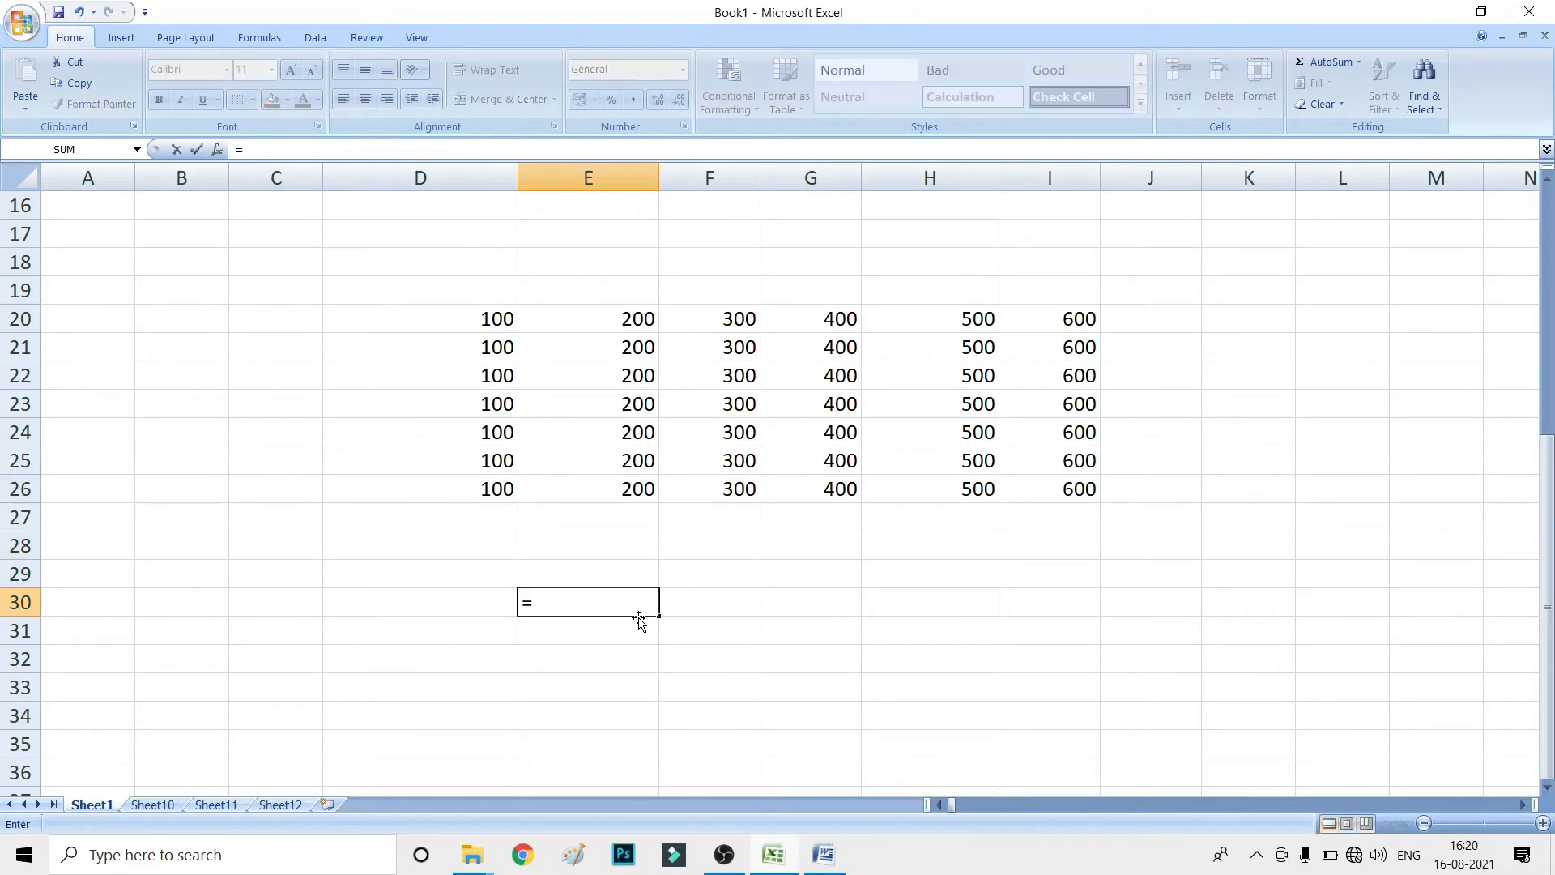
text(VLO)
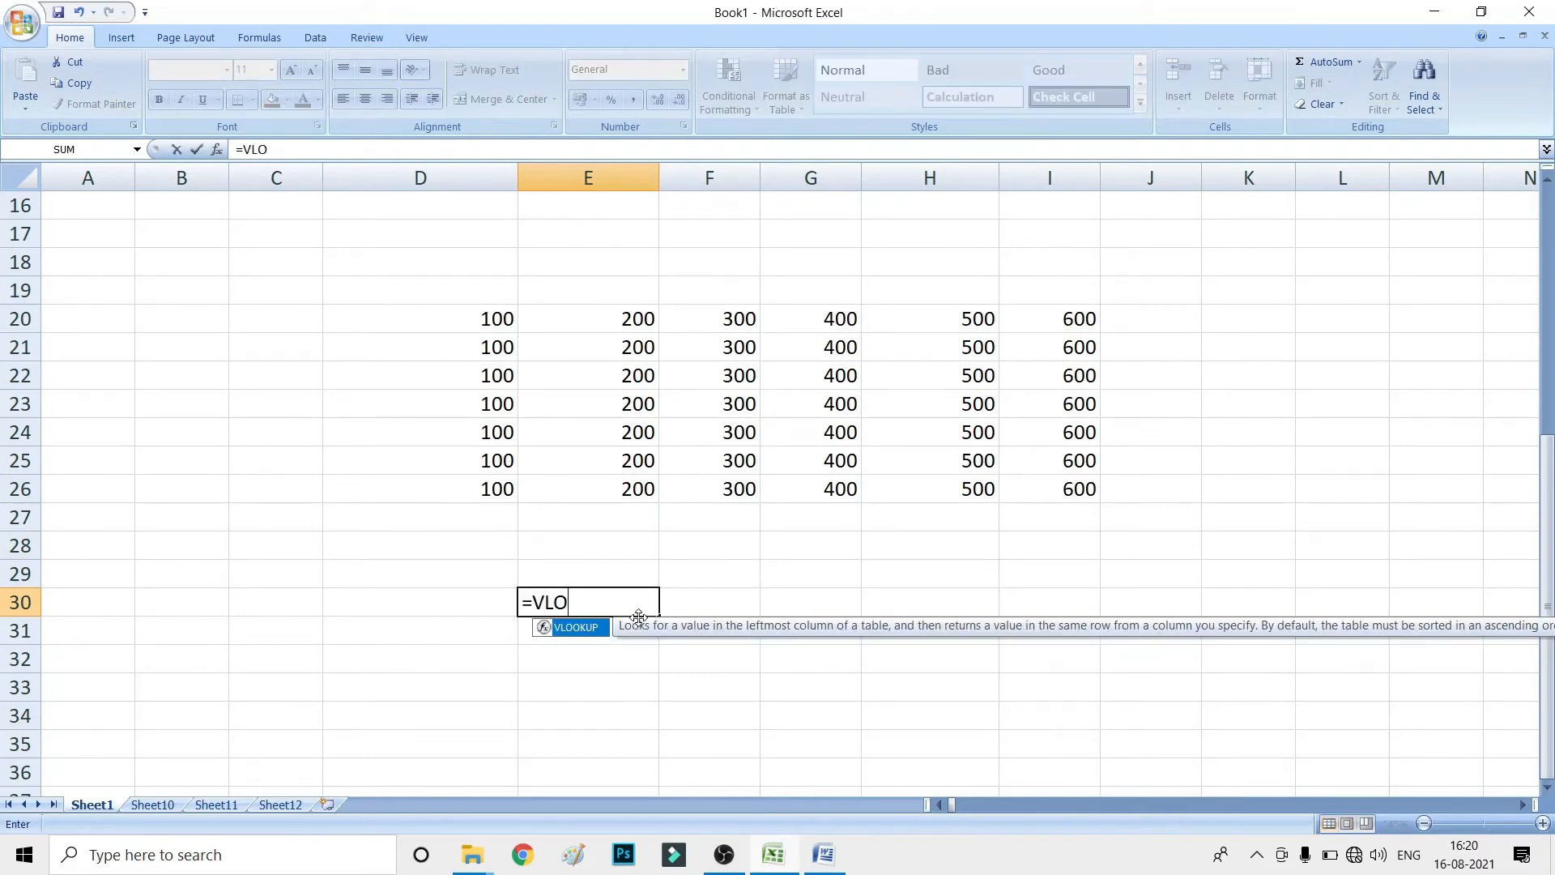
key(BackSpace)
key(BackSpace)
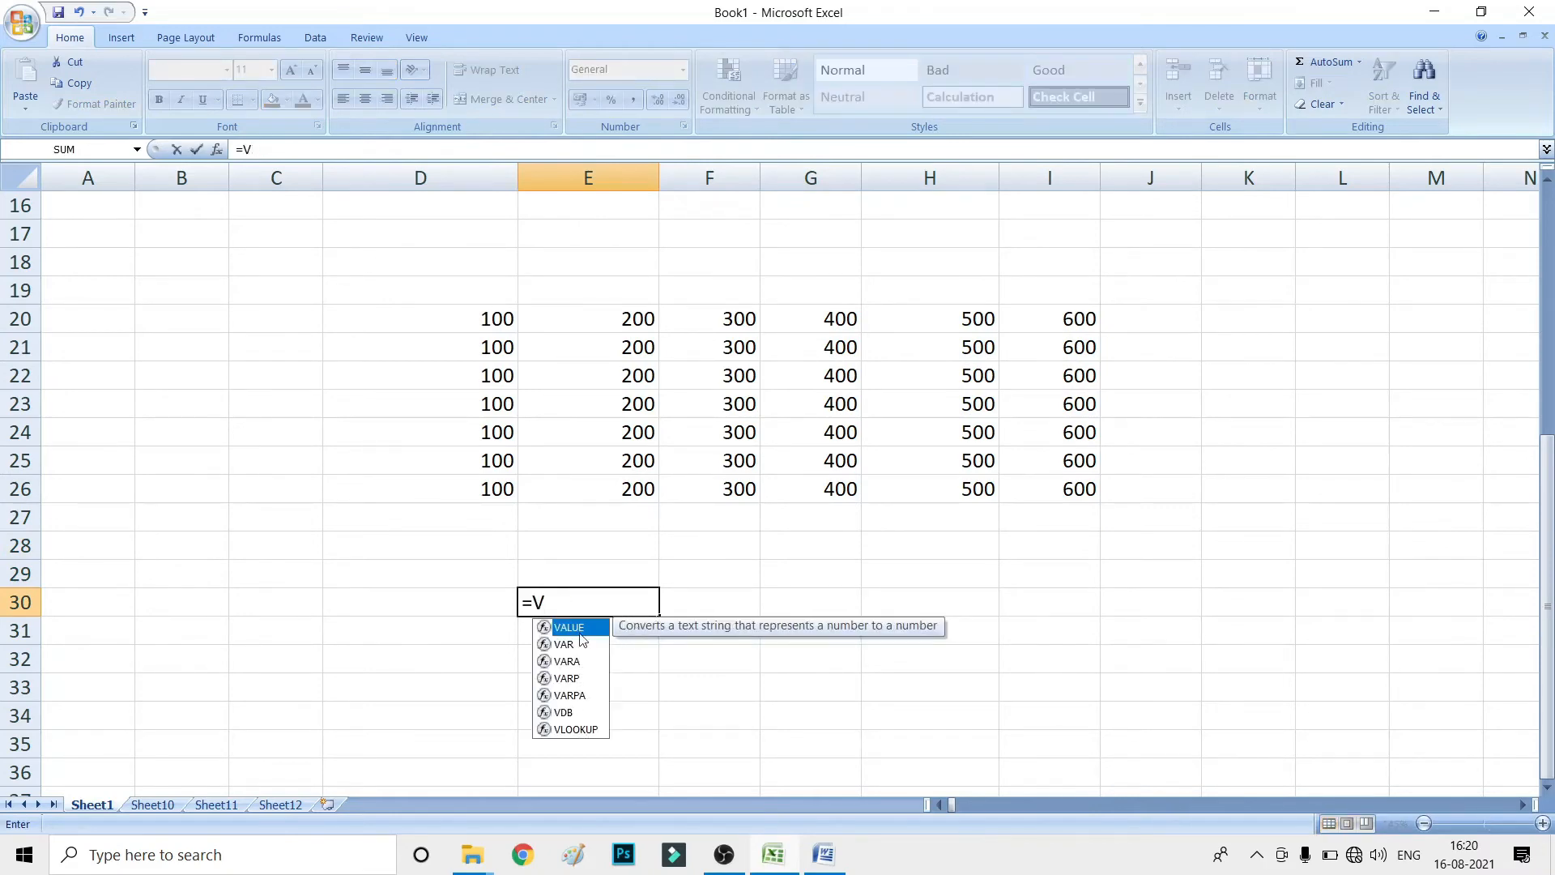
click(585, 698)
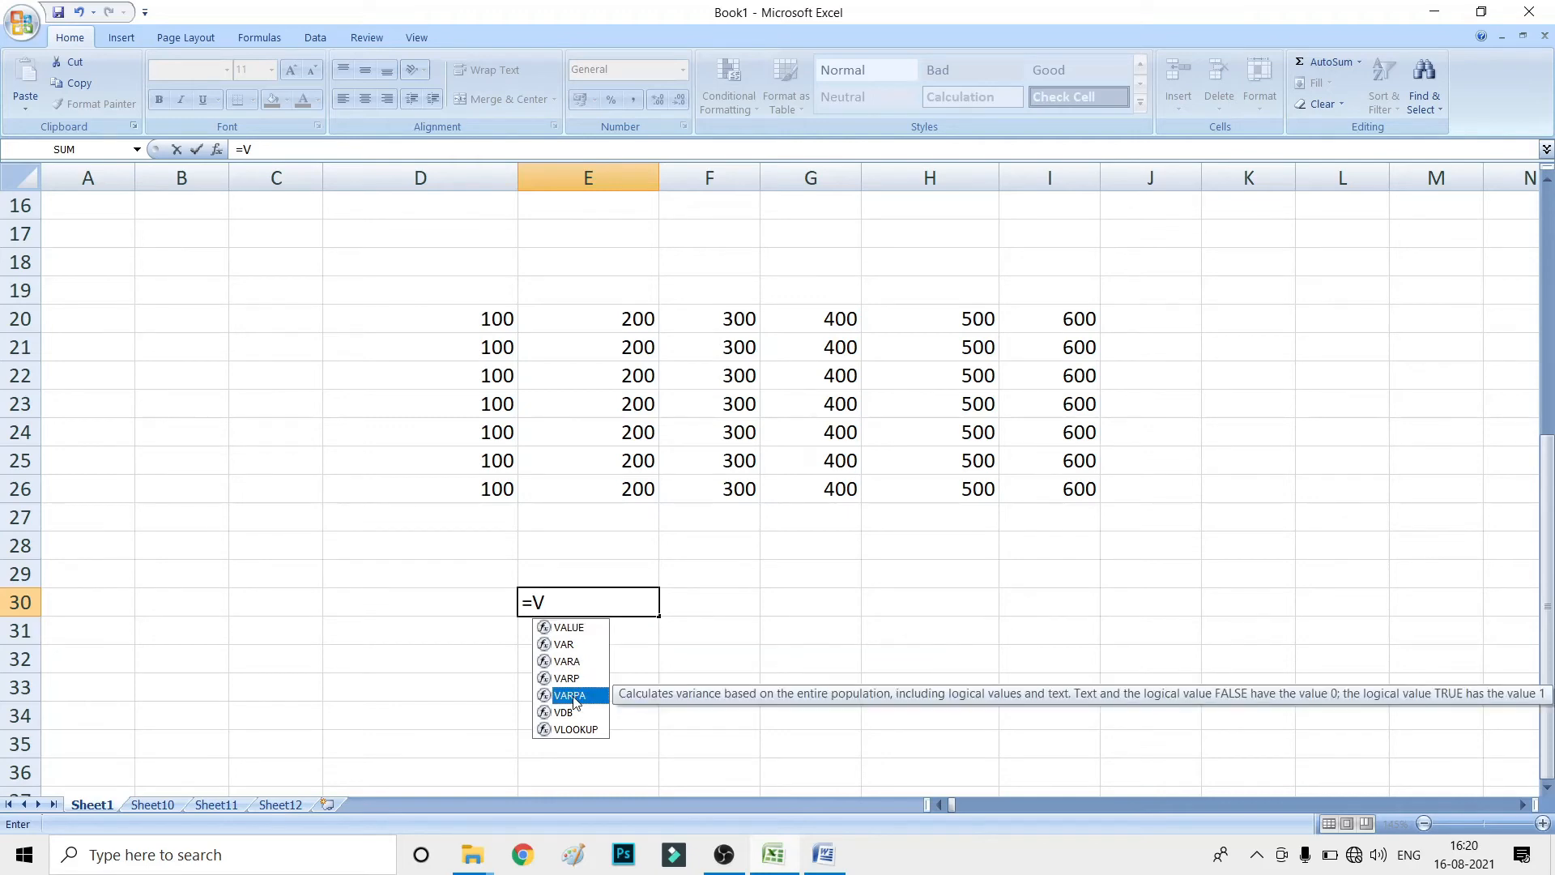
key(Tab)
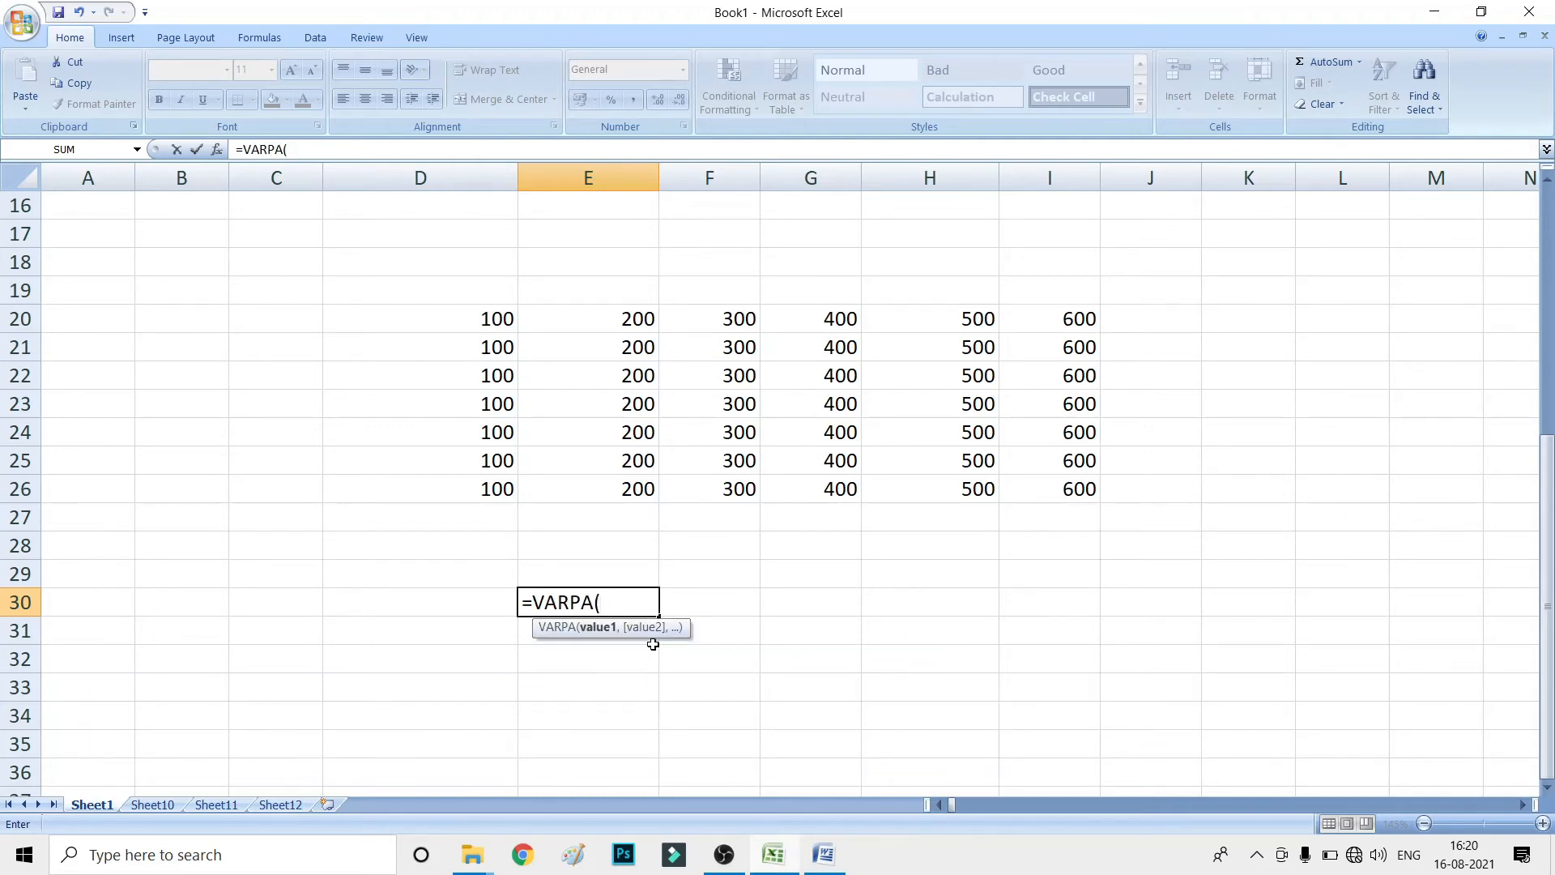
text(2515)
key(Tab)
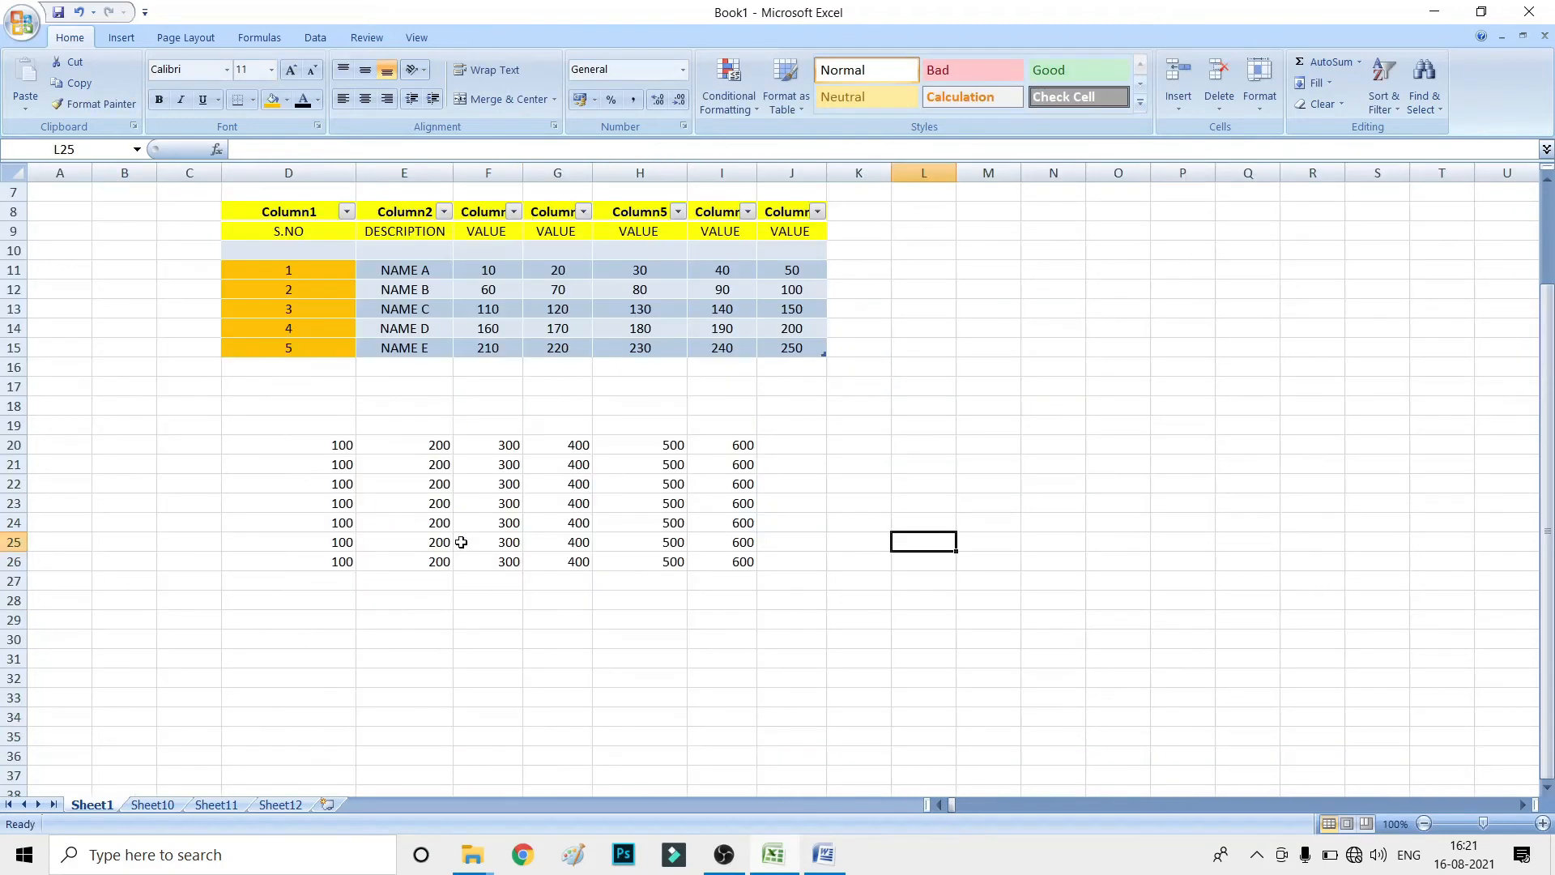
- Insert an embedded column chart from the range D20:I26 and move it clear of the data
scroll(461, 538, up, 1)
drag(192, 538, 713, 670)
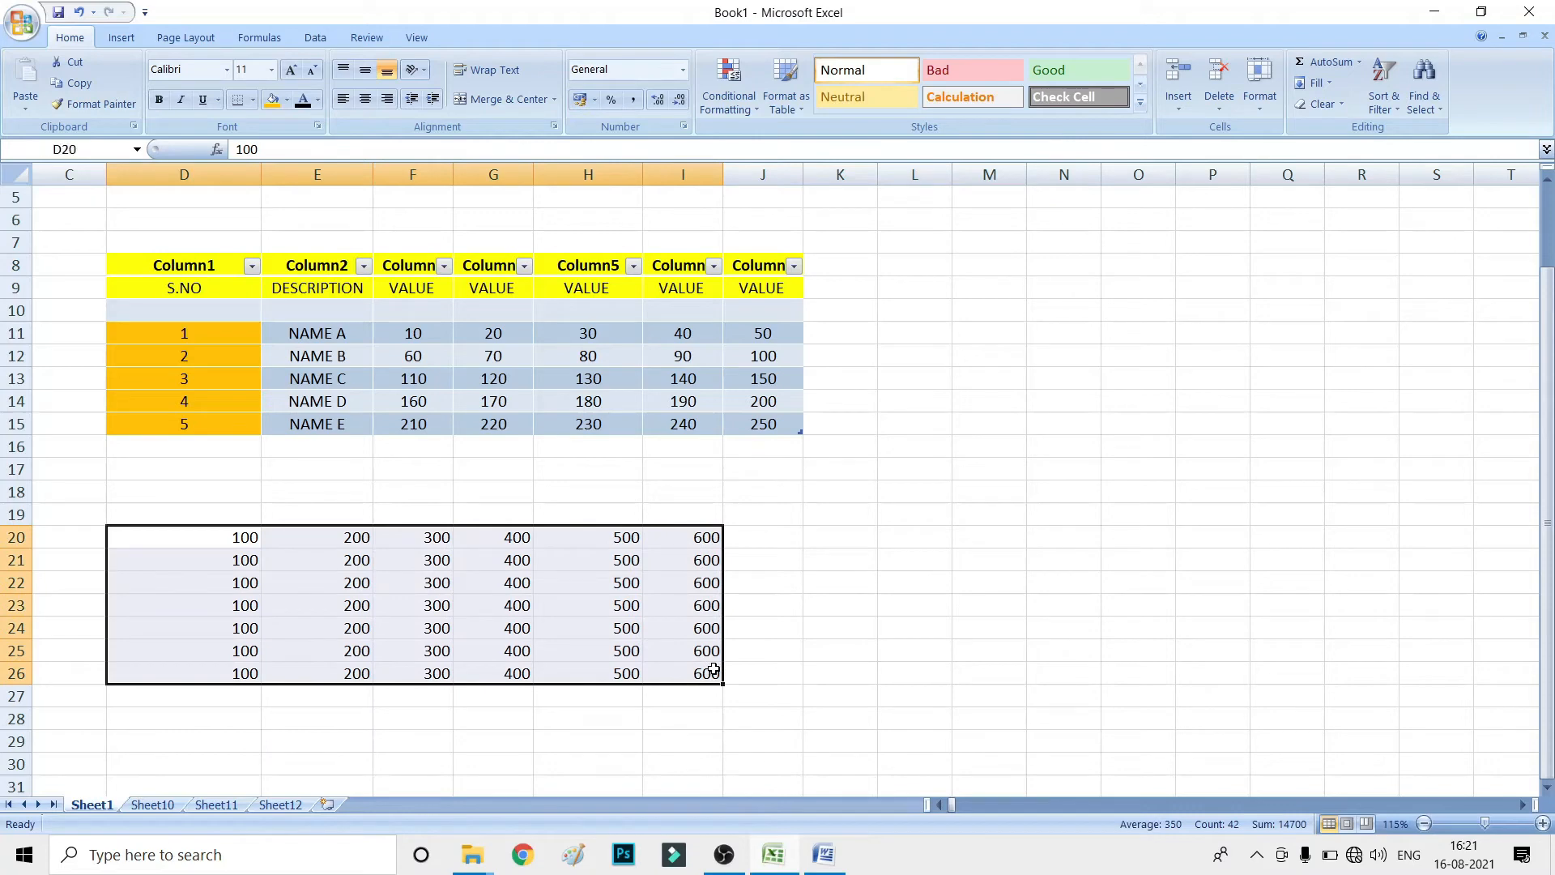
key(alt+F1)
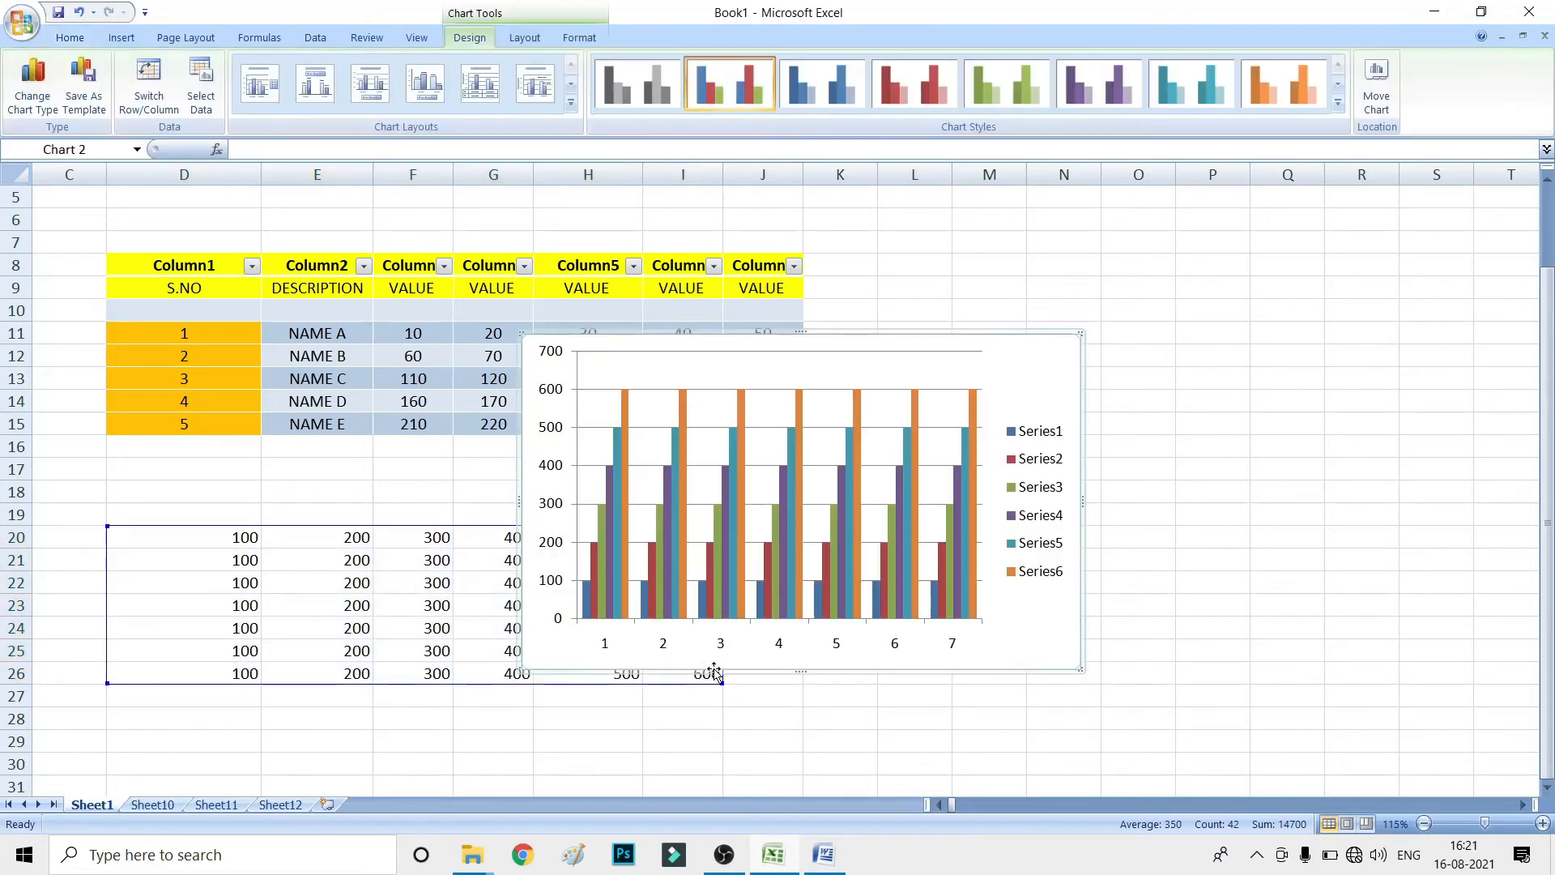
drag(971, 372, 1171, 364)
key(ctrl+z)
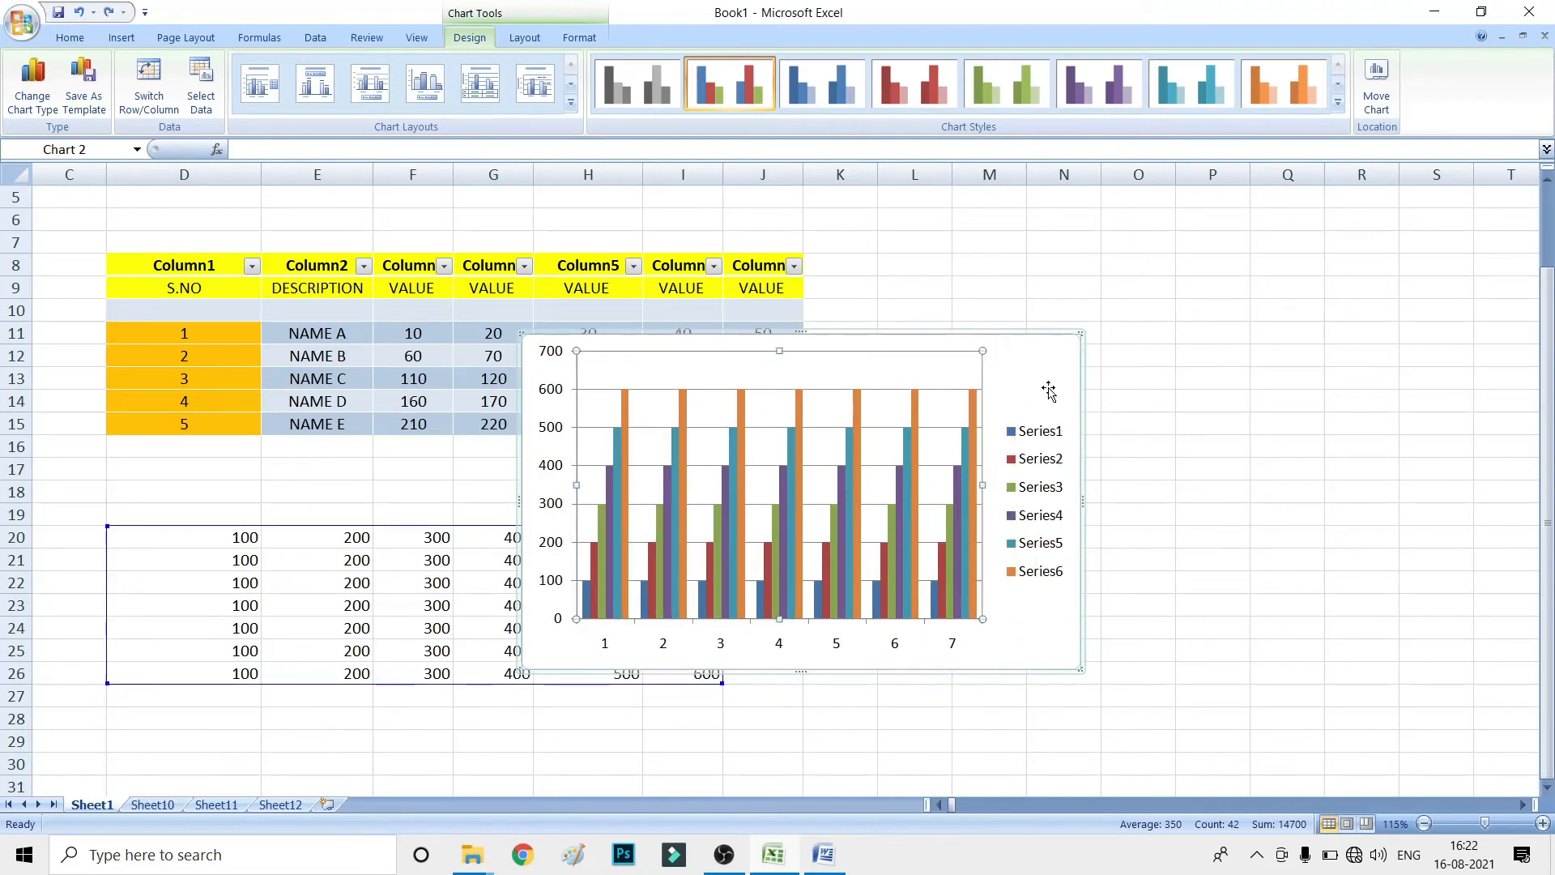
drag(1068, 373, 1406, 400)
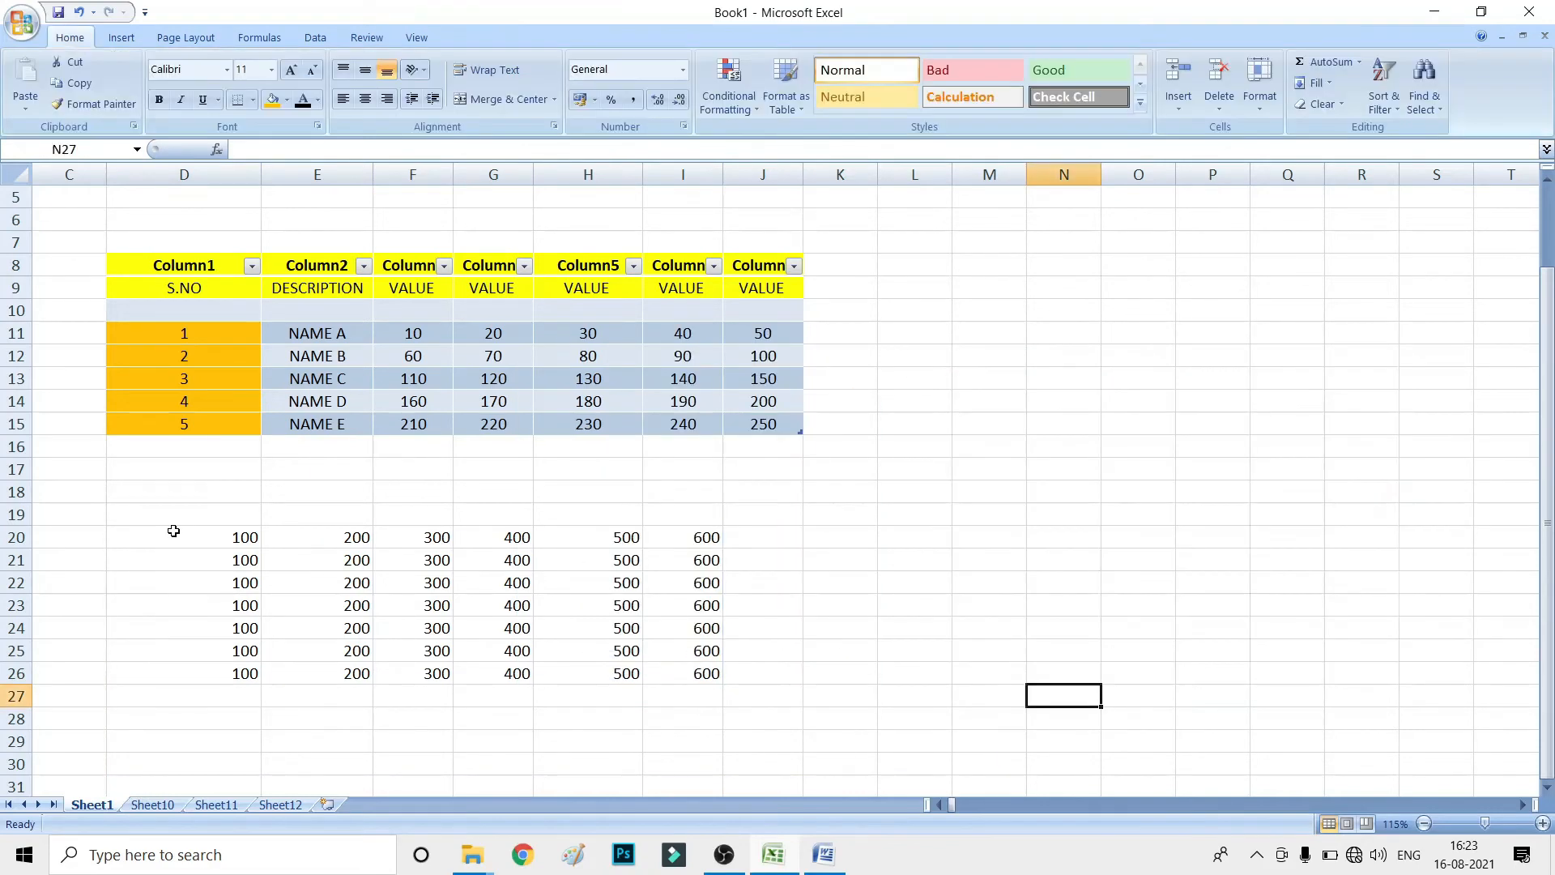
- Create a column chart of D20:I26 on its own chart sheet and switch between it and Sheet1
drag(174, 530, 679, 667)
key(F11)
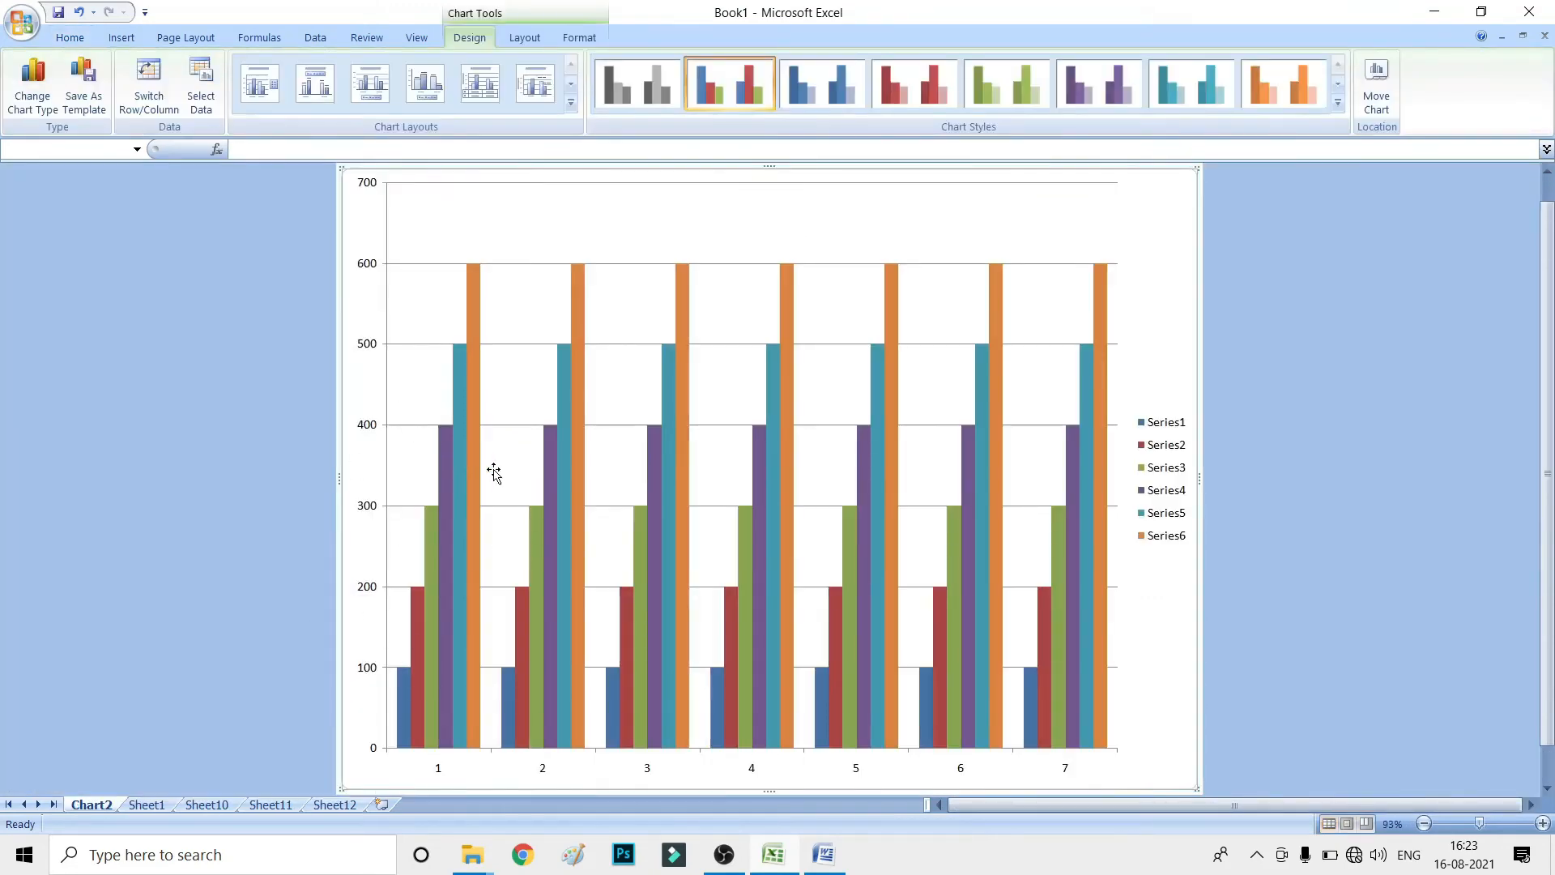
scroll(503, 478, up, 1)
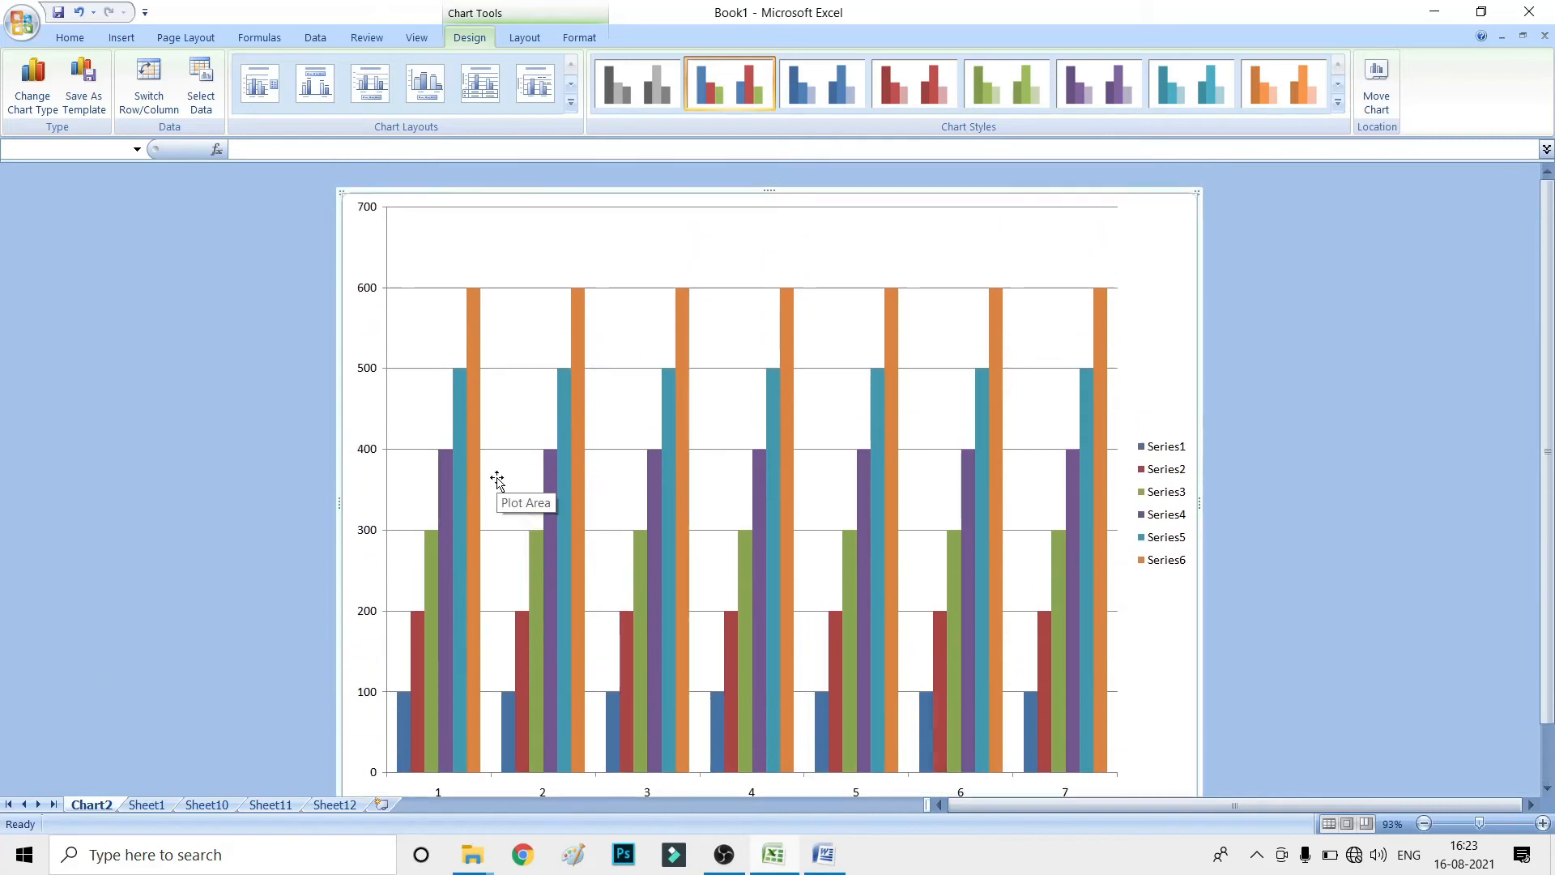
scroll(499, 482, down, 1)
click(146, 806)
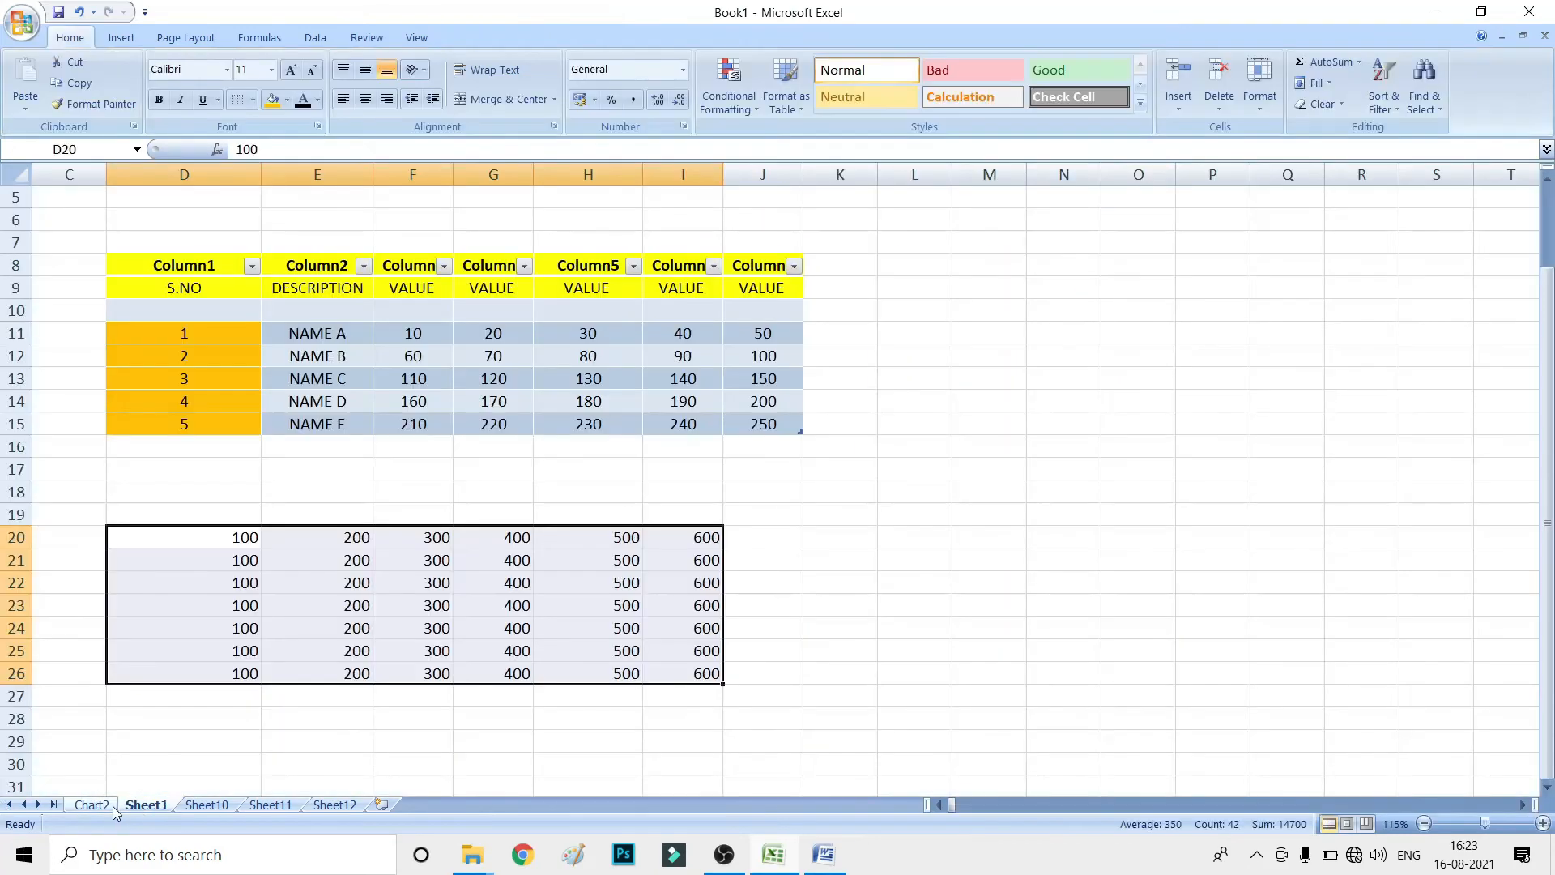
click(100, 805)
click(142, 806)
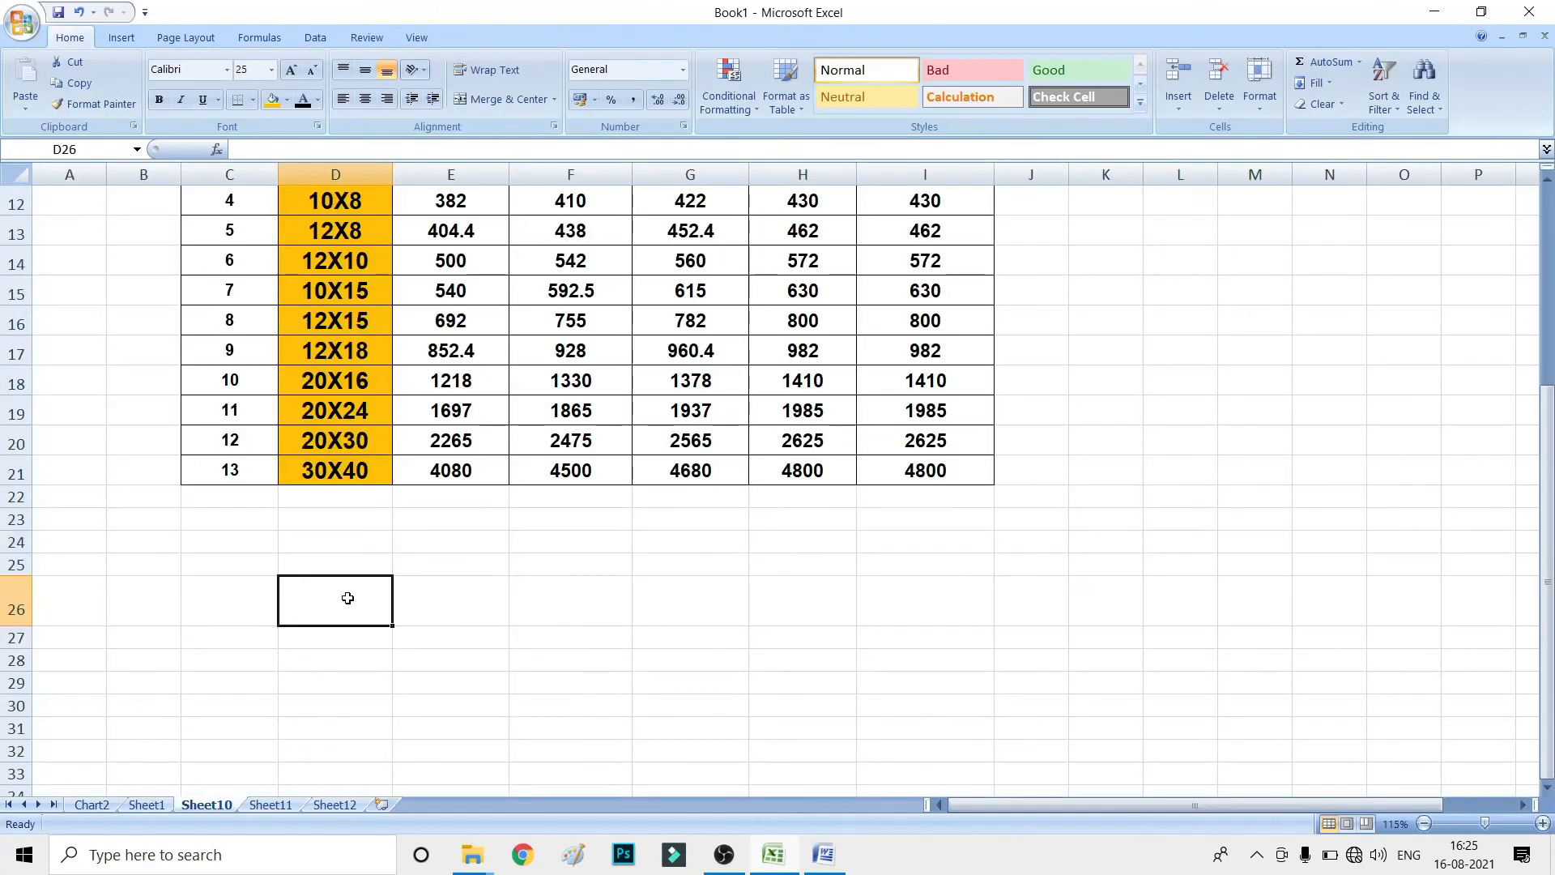
- Enter 30X40 and 40X30 on two separate lines within cell D26 of Sheet10
text(30X40)
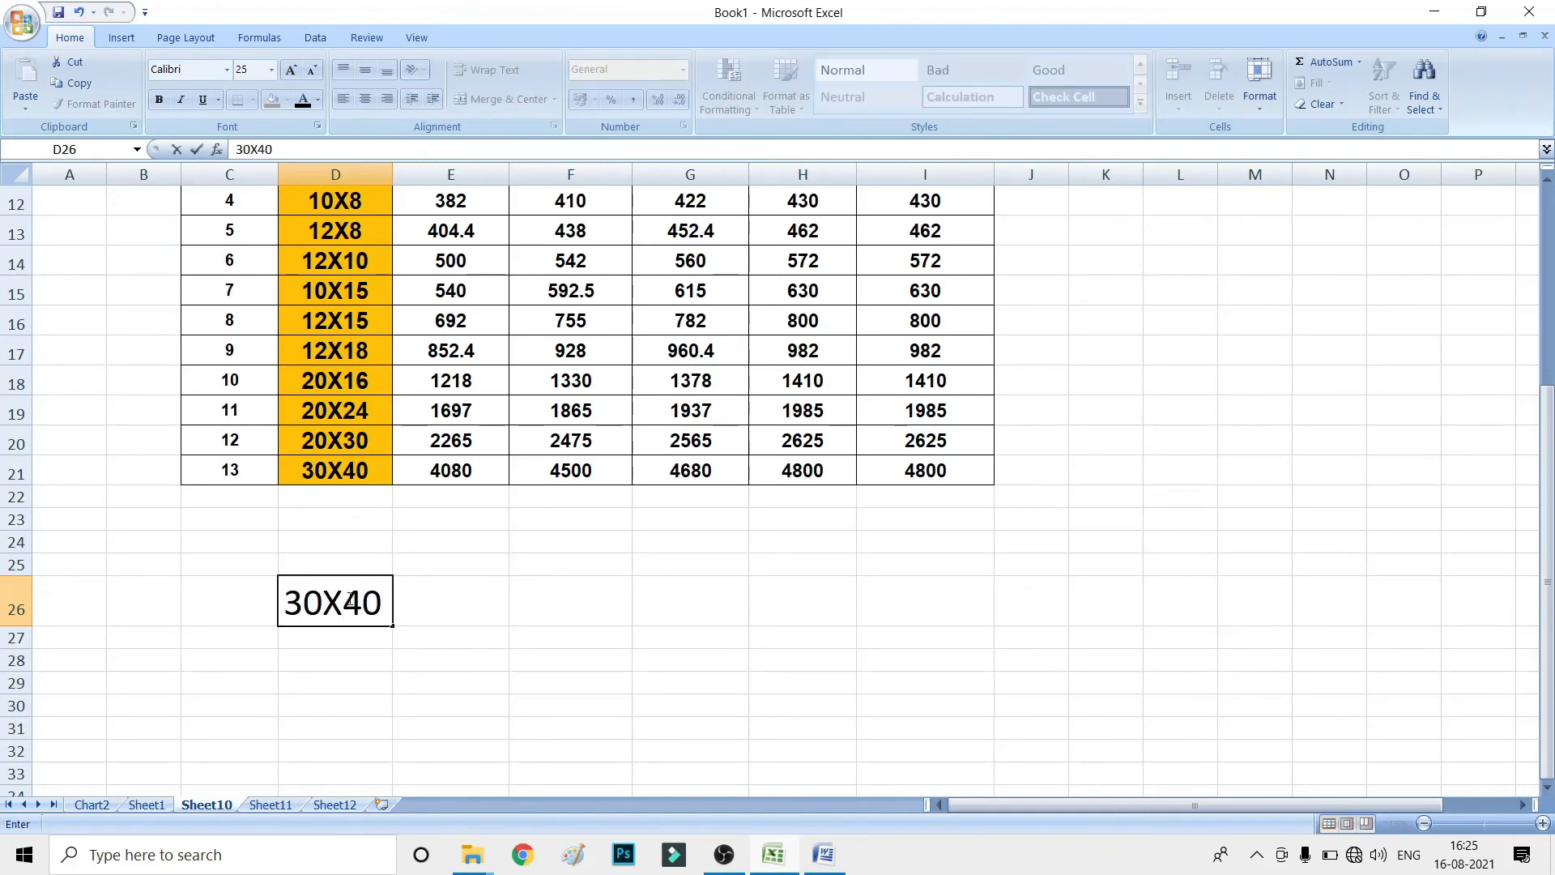
key(alt+Return)
text(40X30)
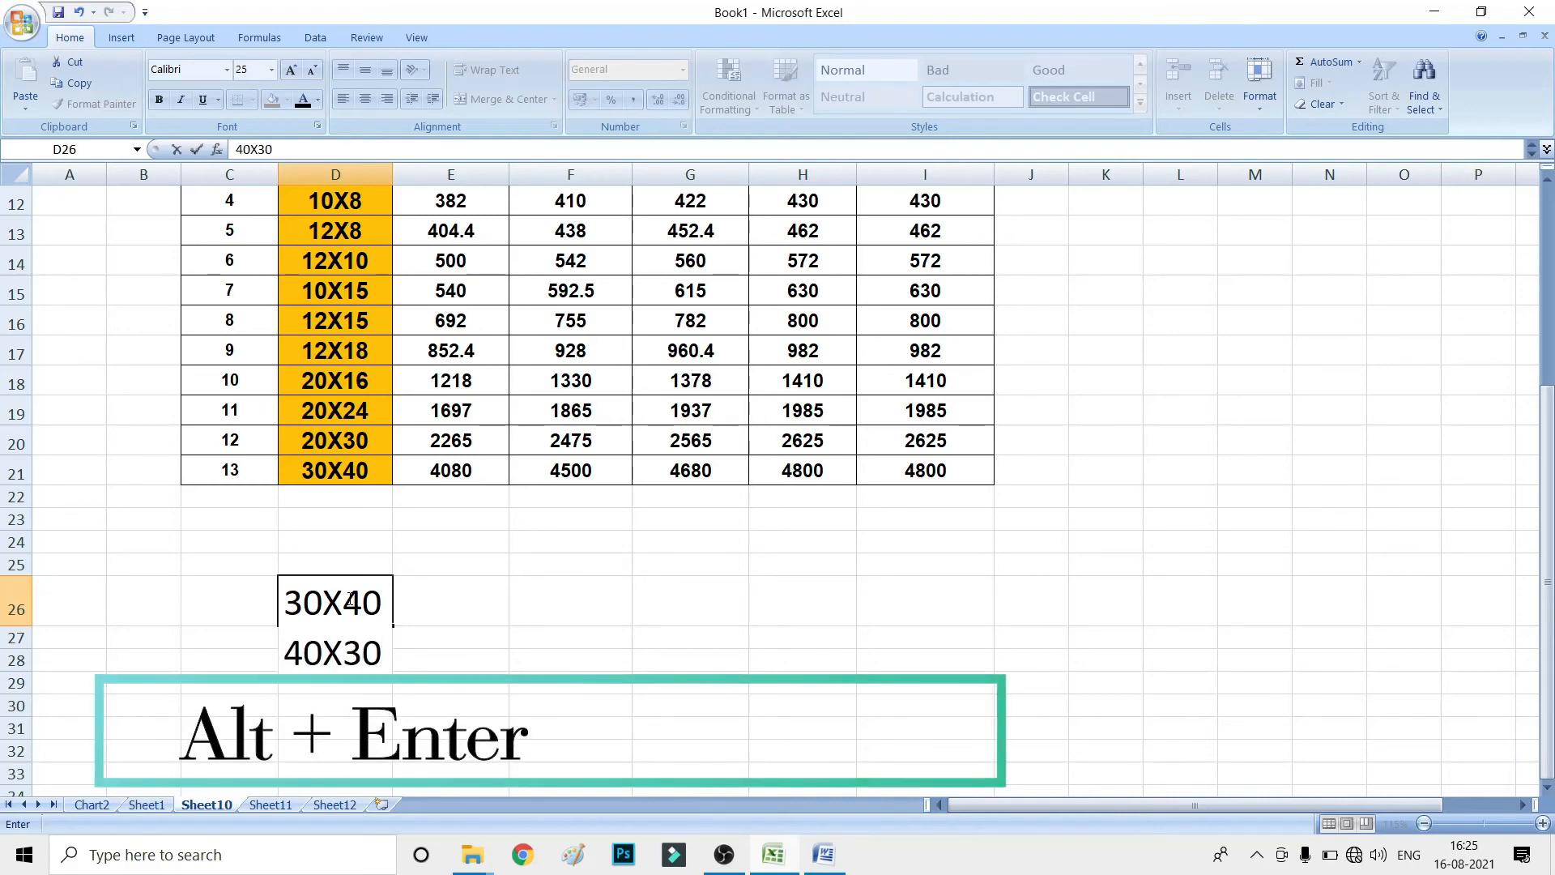
key(Return)
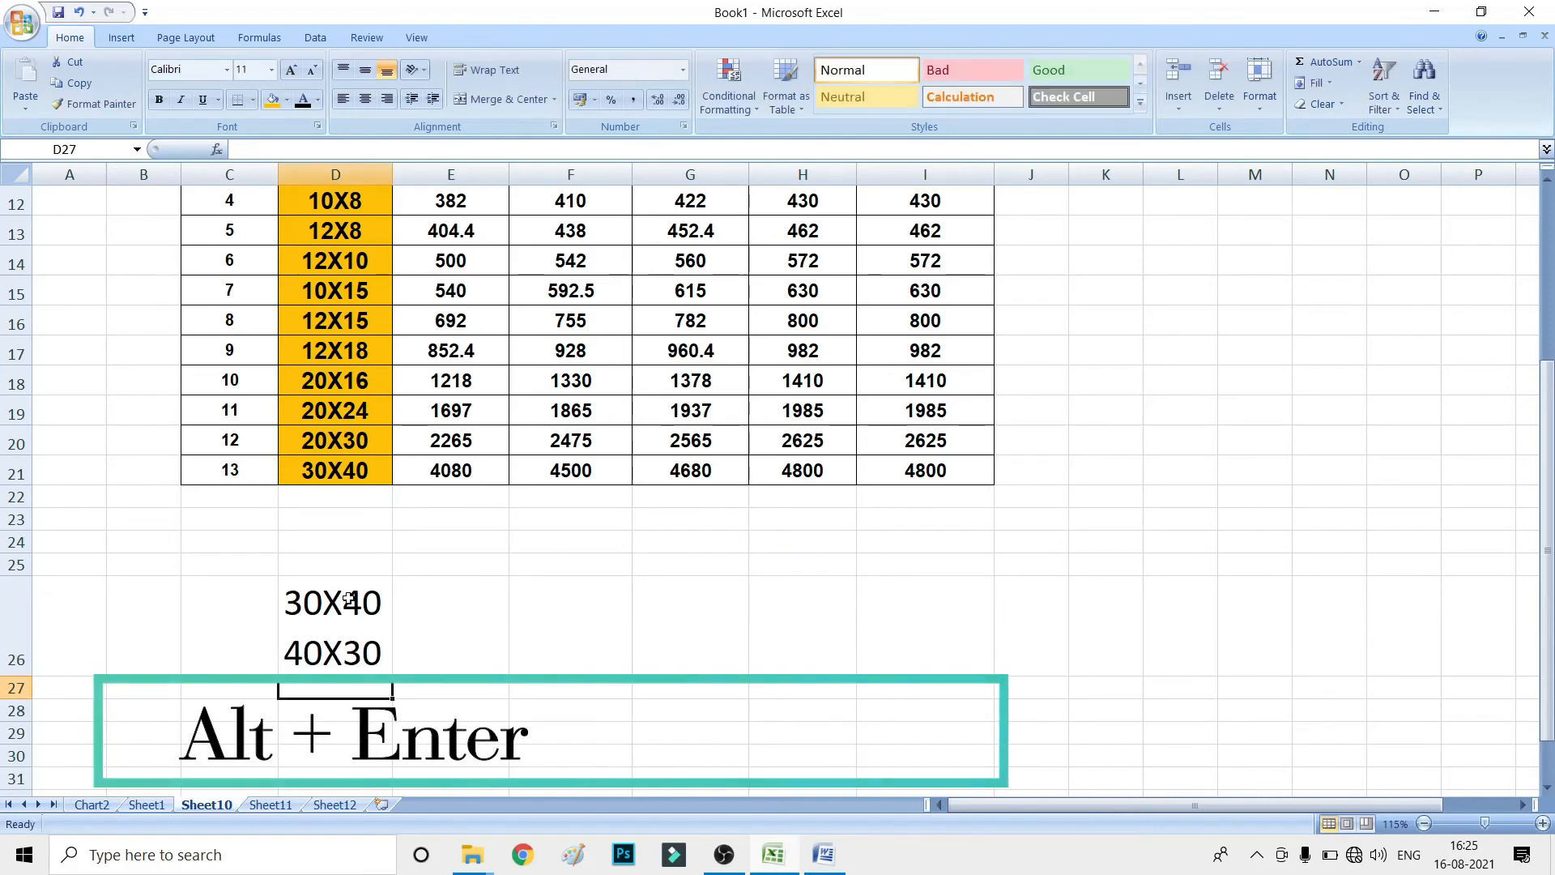
click(366, 639)
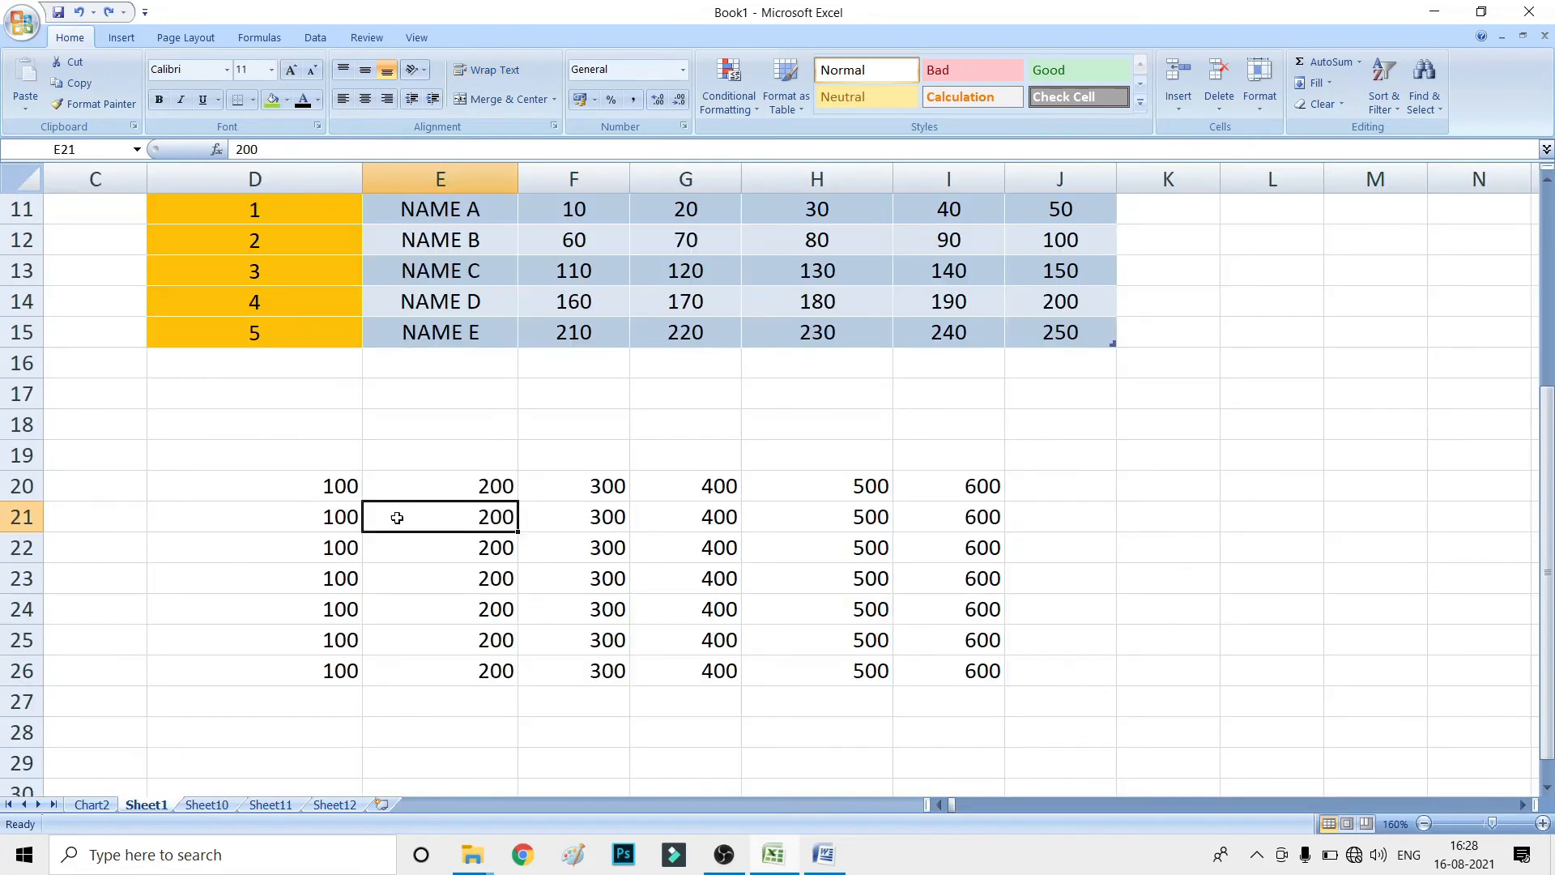
- Fill cell E21 with light green and repeat the same fill on cells F25, H24, H22 and I21
click(274, 101)
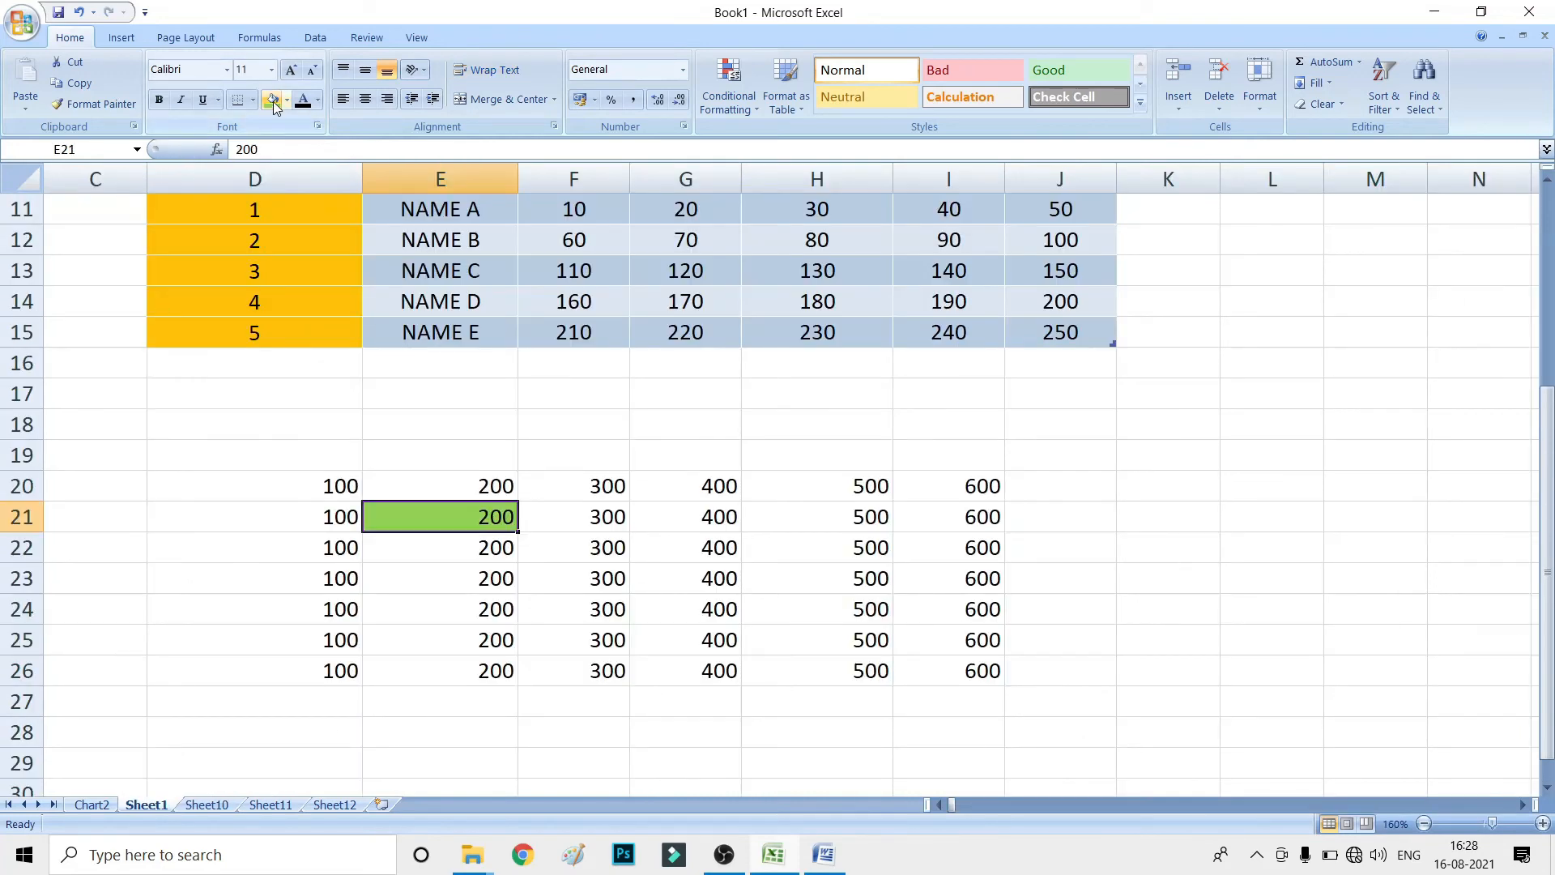
click(606, 531)
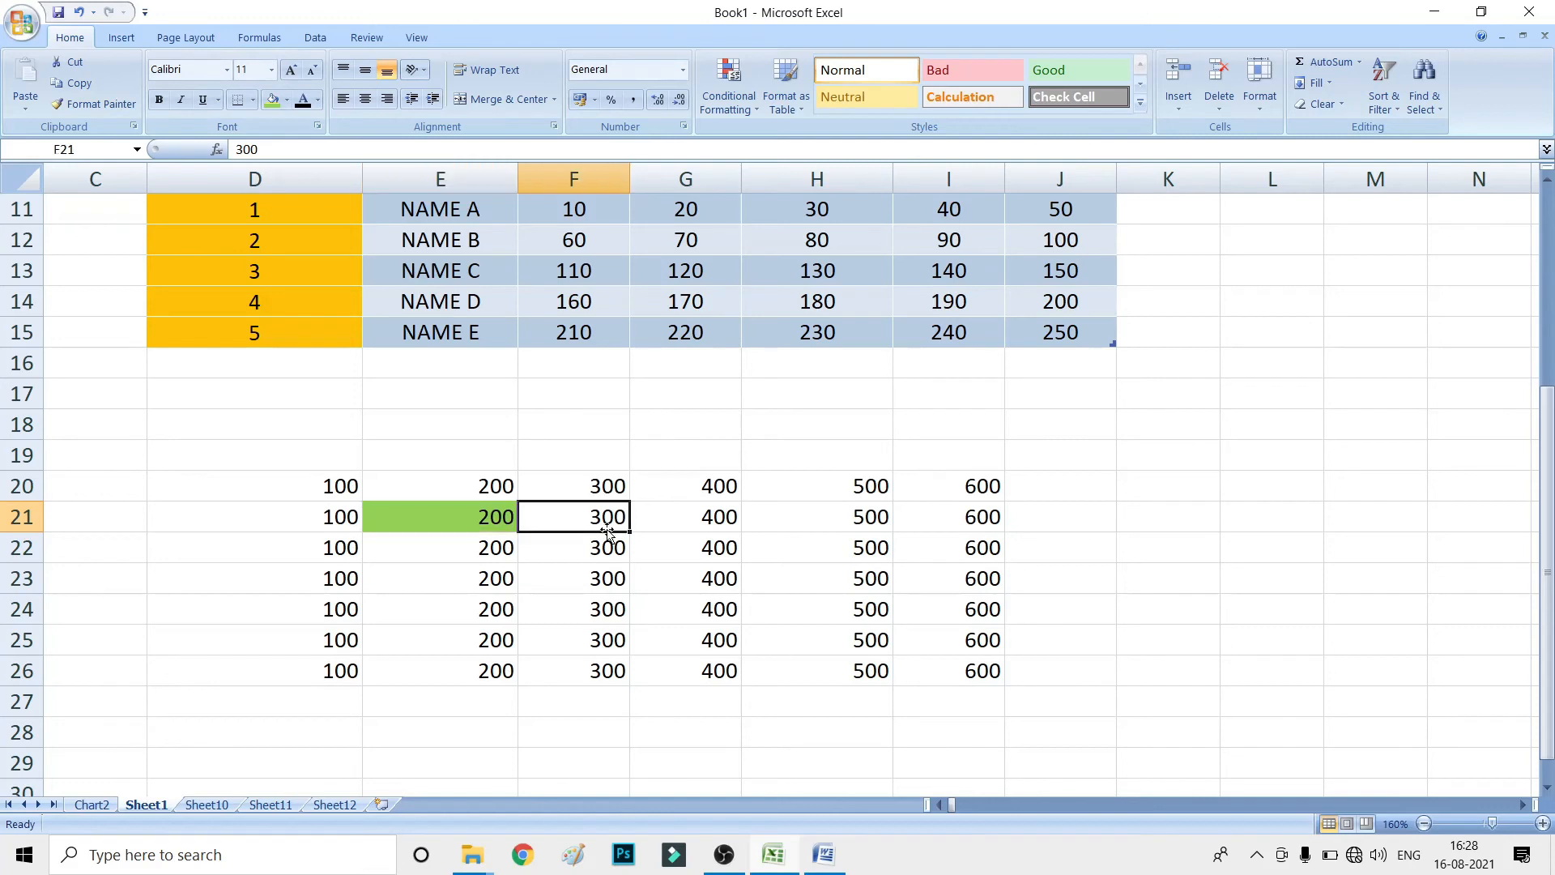
click(622, 642)
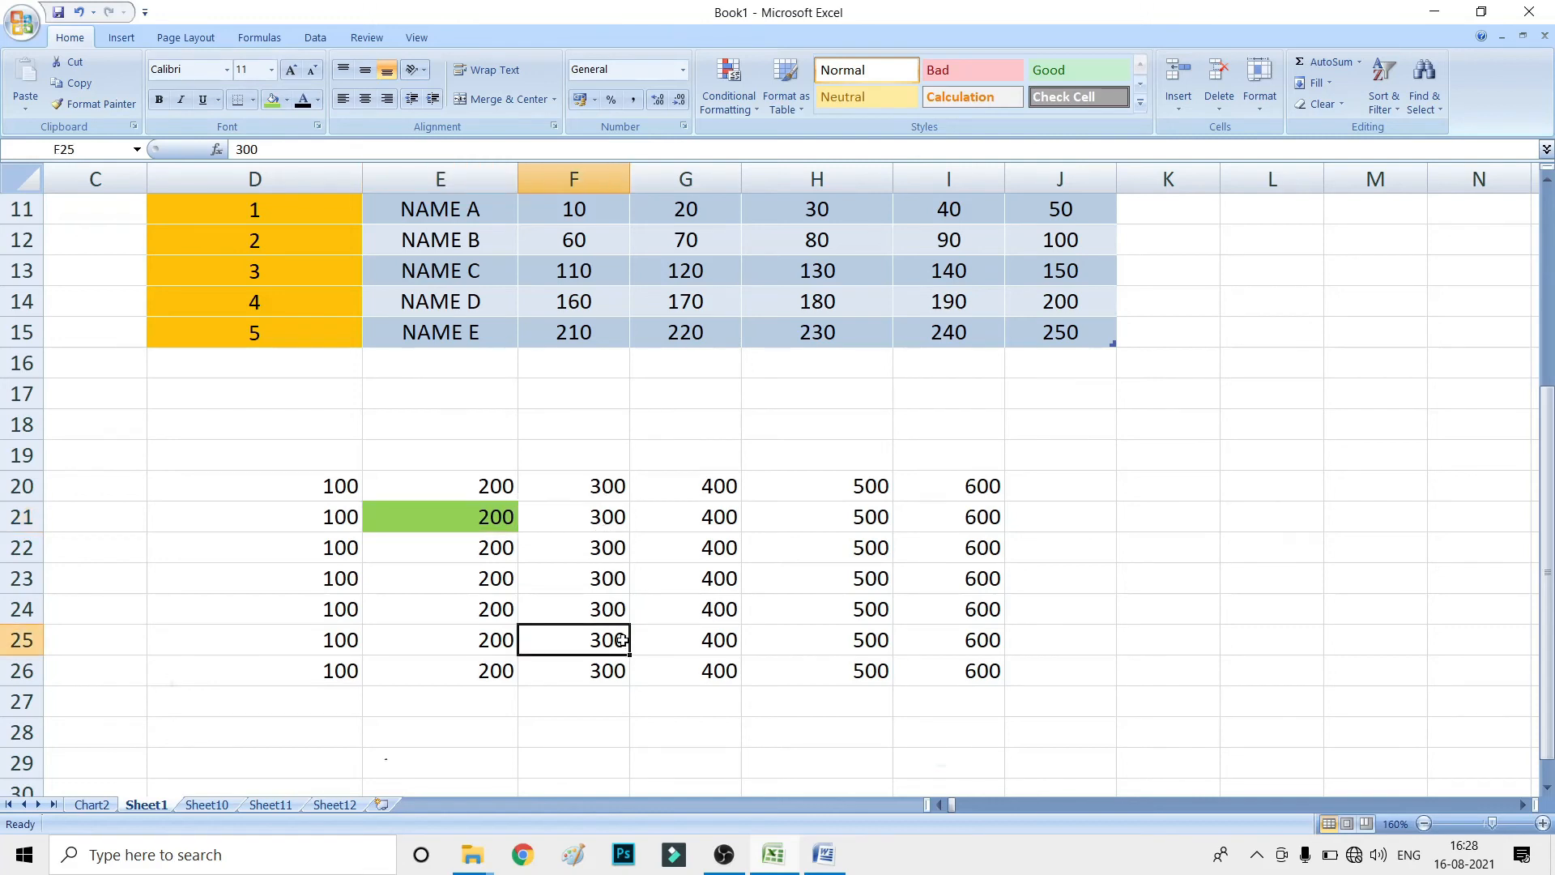
key(F4)
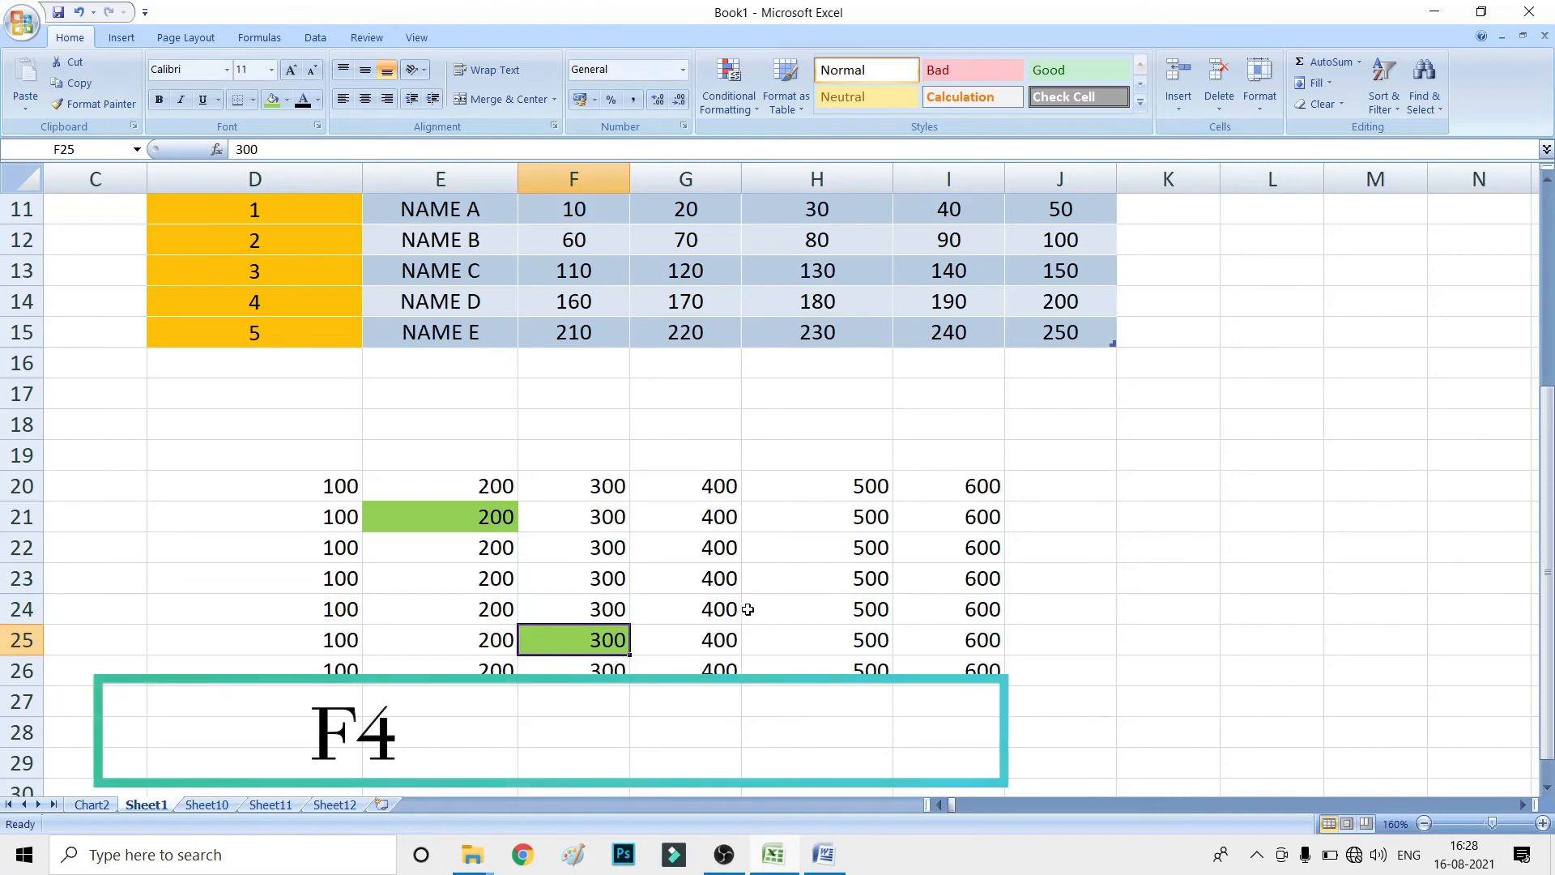
click(750, 610)
key(F4)
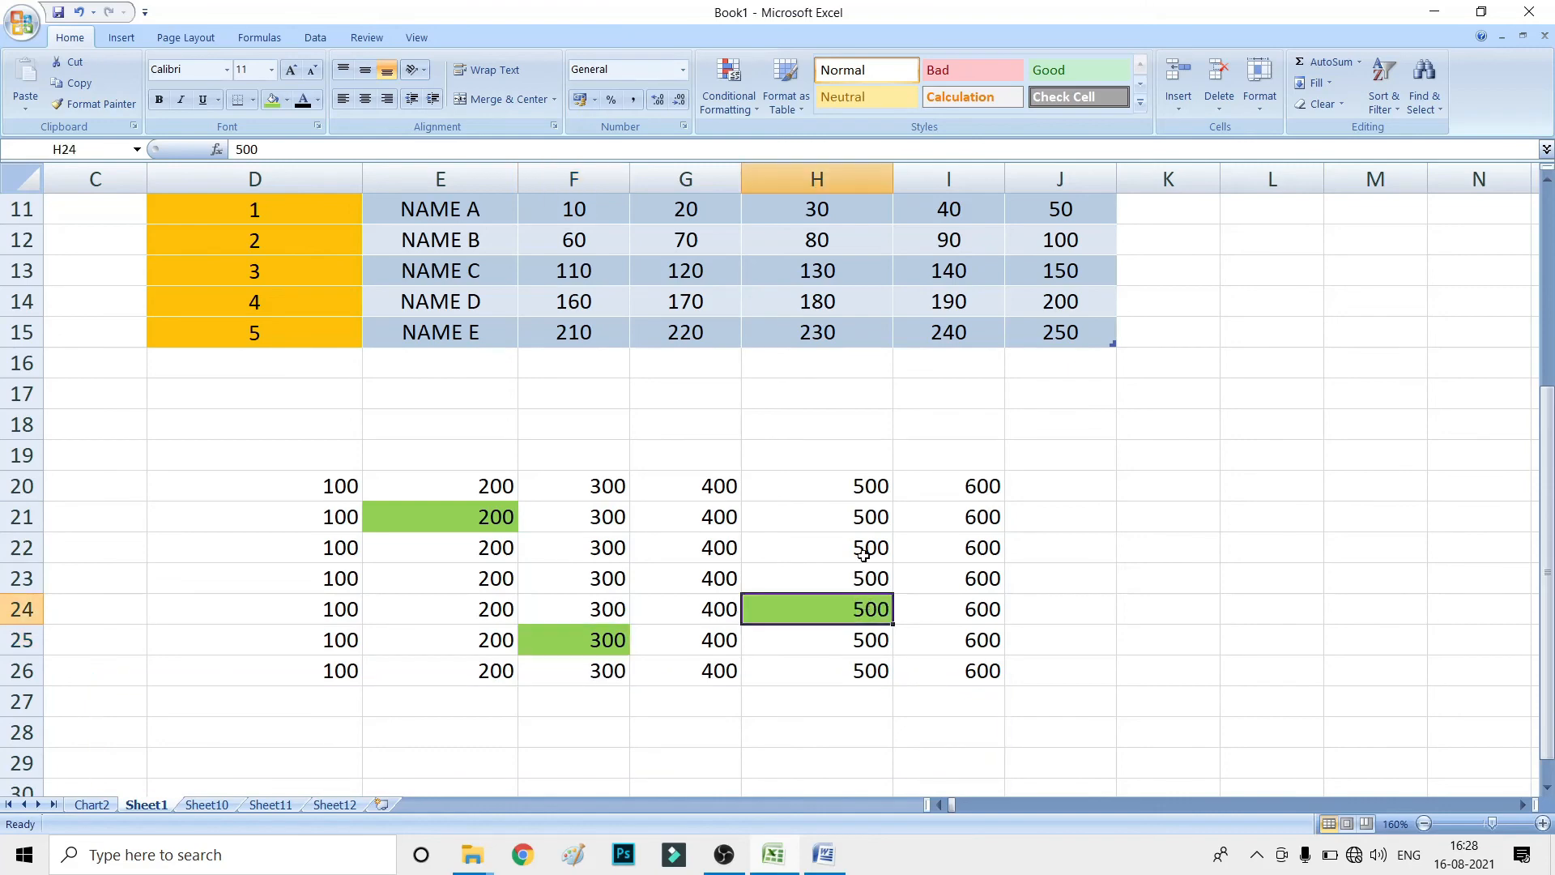
click(864, 554)
key(F4)
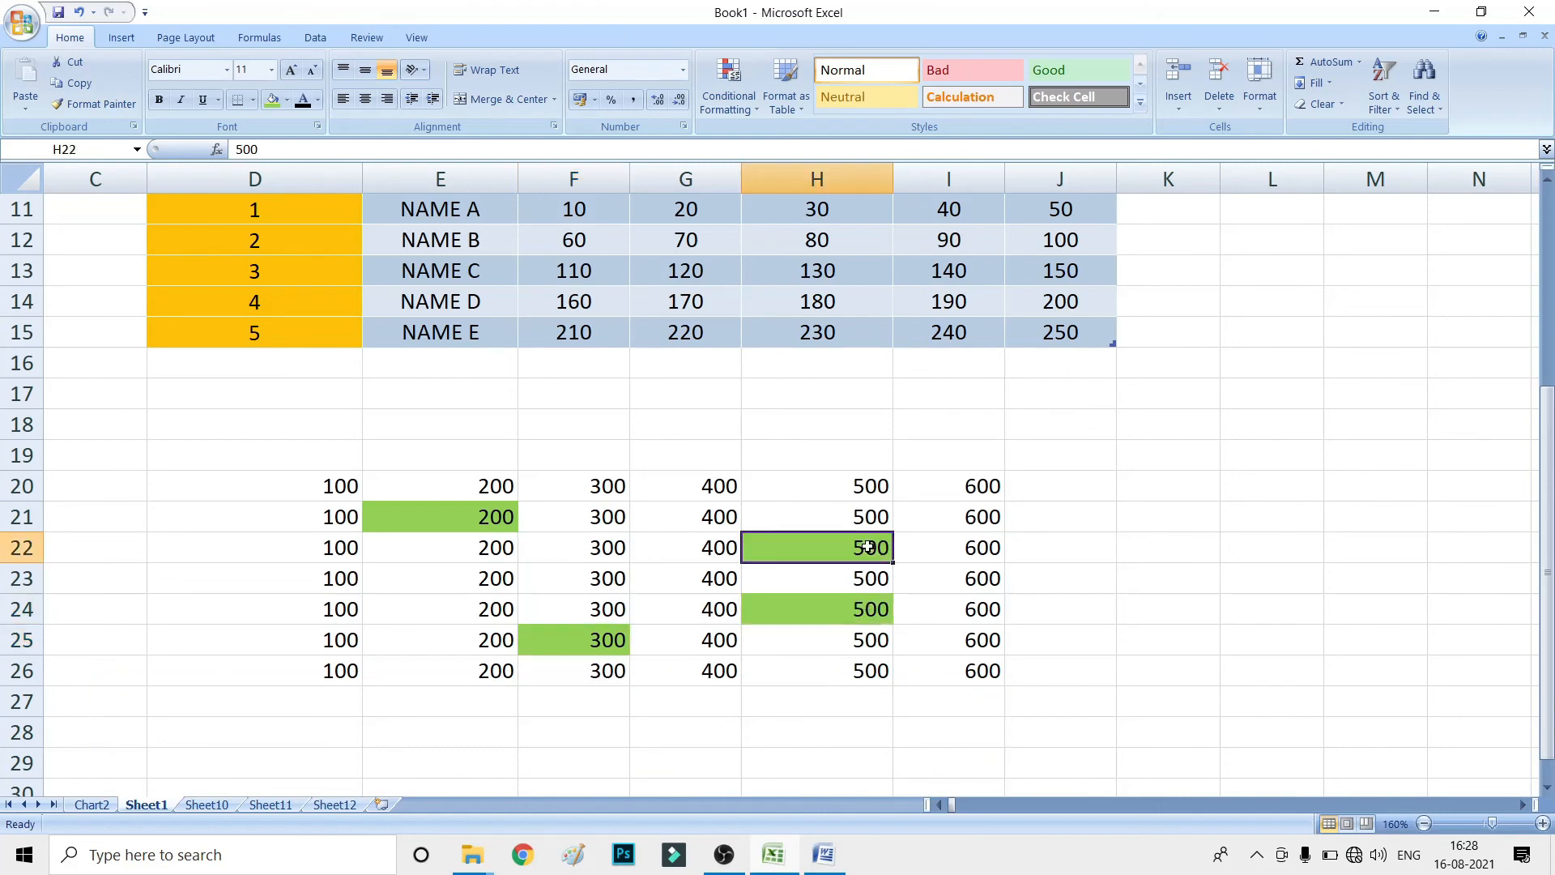
click(964, 518)
key(F4)
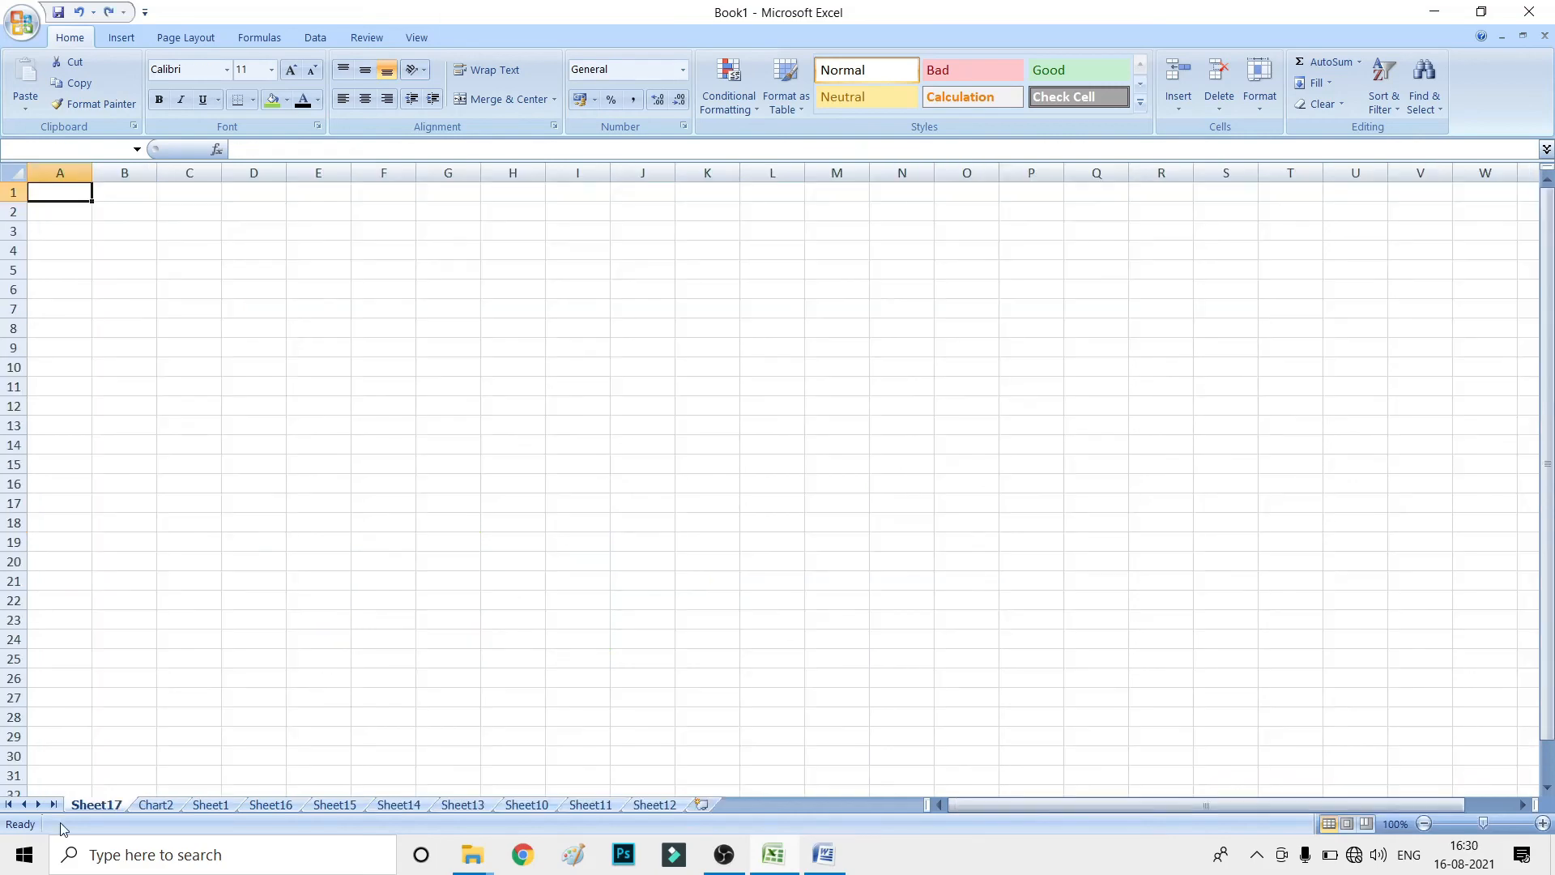
- Insert five new blank worksheets in front of Sheet17
key(shift+F11)
key(shift+F11)
key(shift+F11)
key(shift+F11)
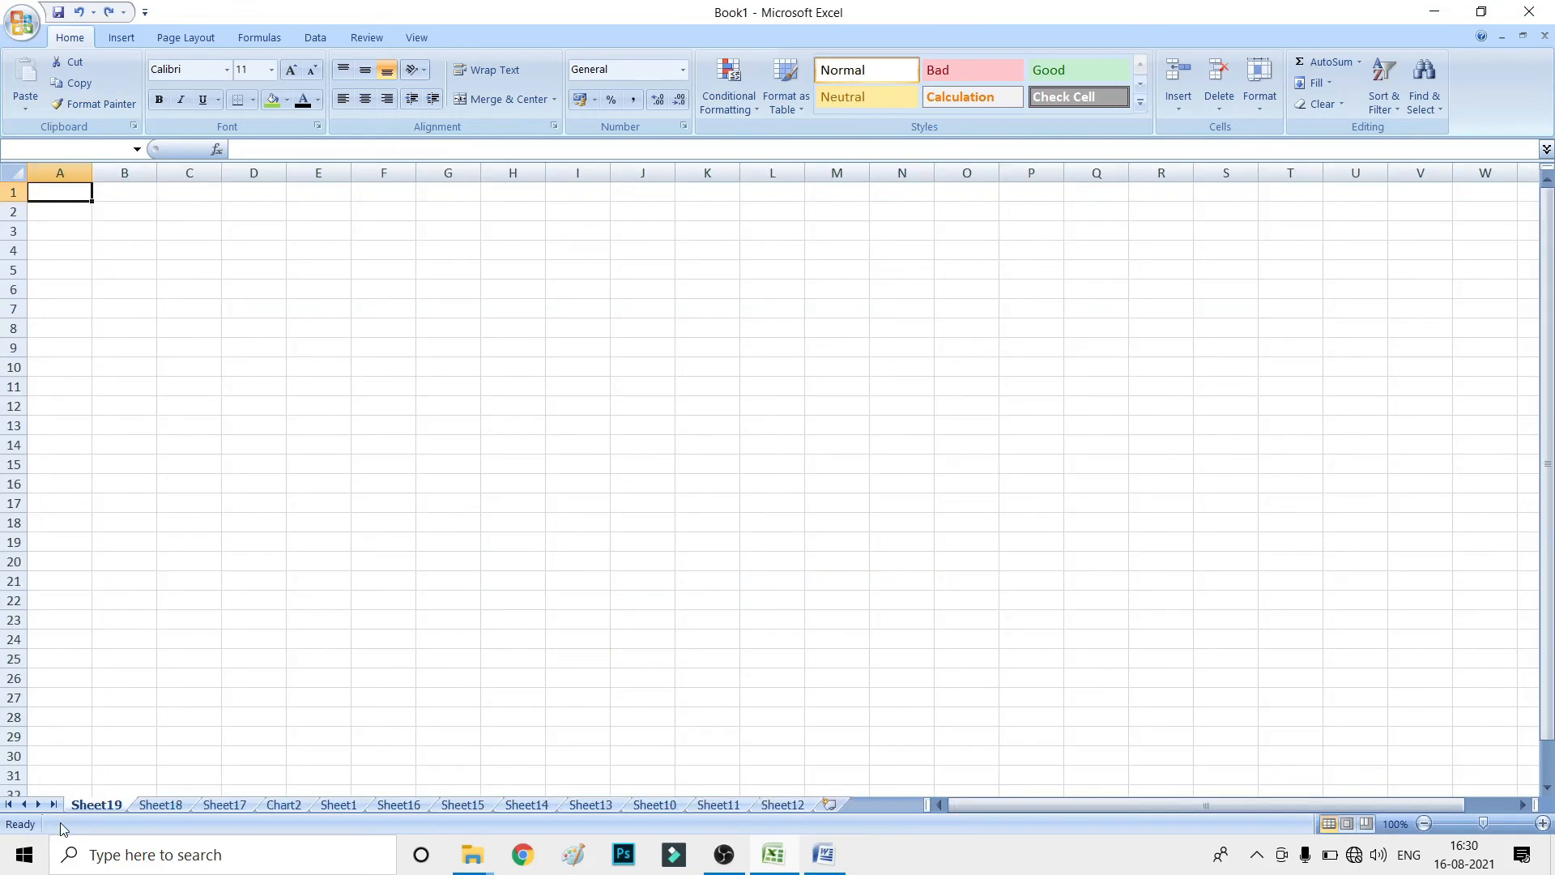
key(shift+F11)
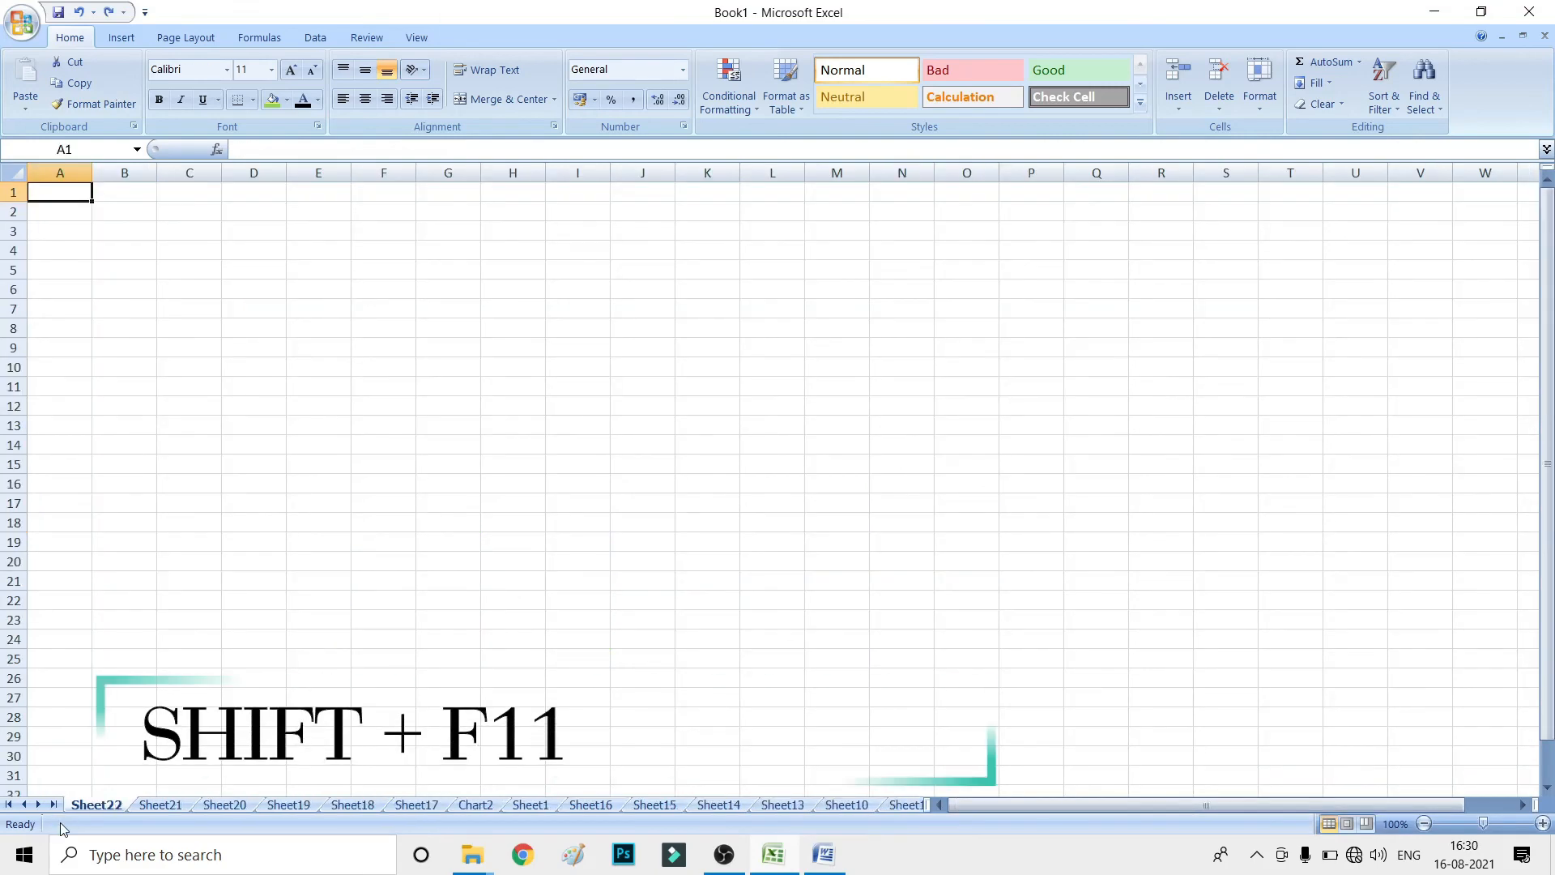
- View Sheet1, Chart2, Sheet17, Sheet18 and Sheet19 in turn
click(531, 805)
click(484, 808)
click(416, 809)
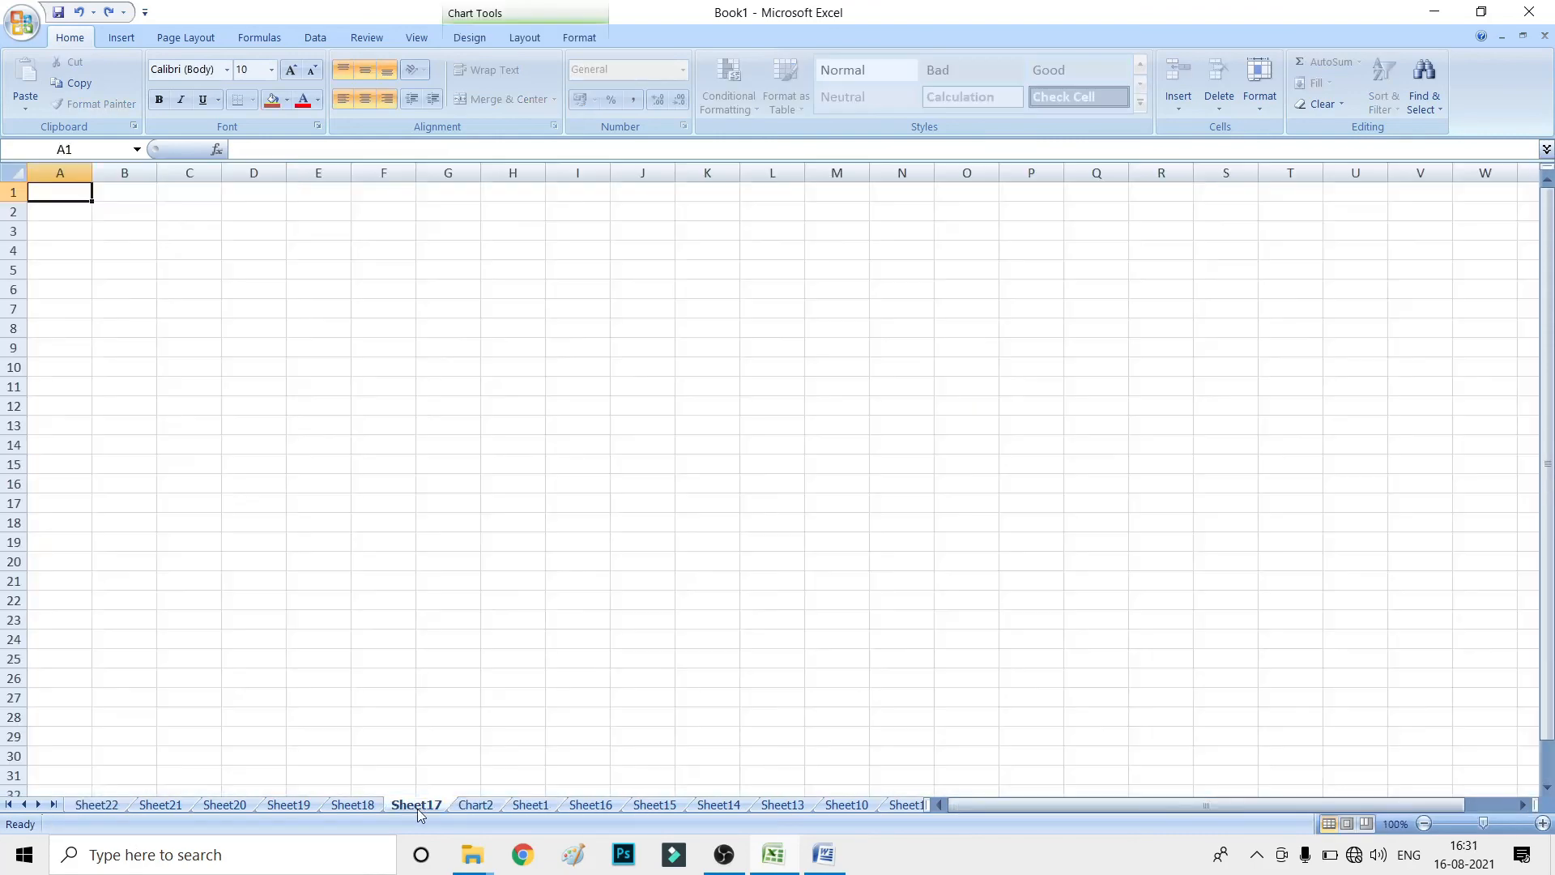
click(353, 806)
click(285, 810)
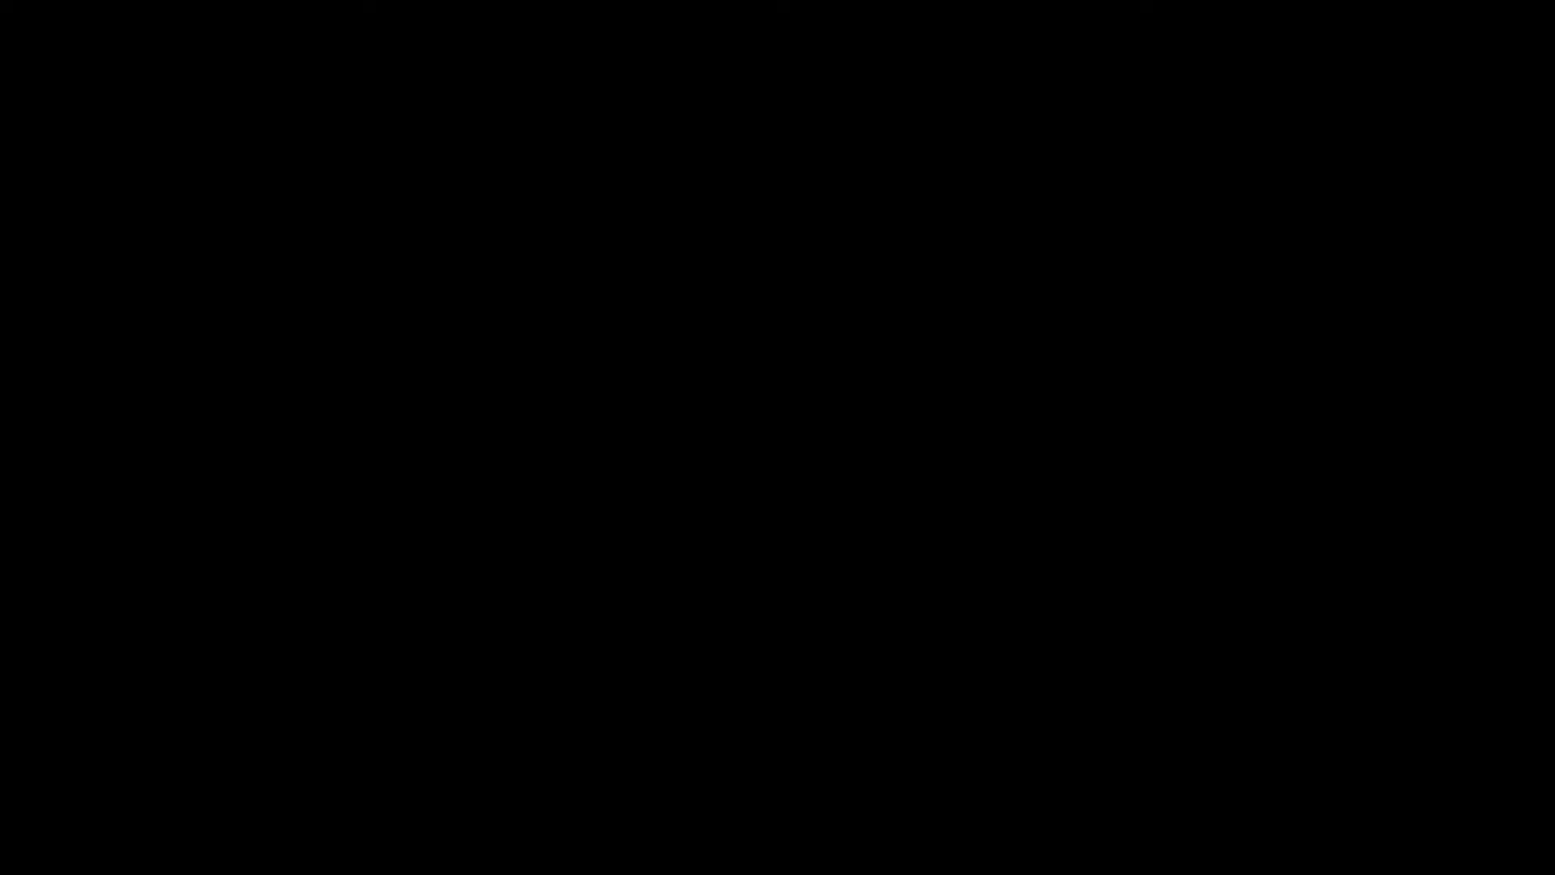